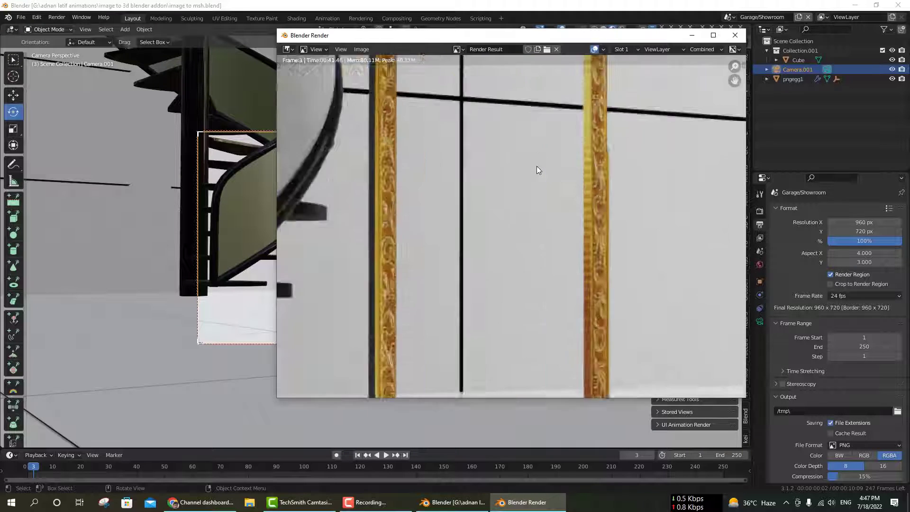
Step: Zoom out in the Render Result window until the whole gold frame is visible
scroll(537, 167, "down", 2)
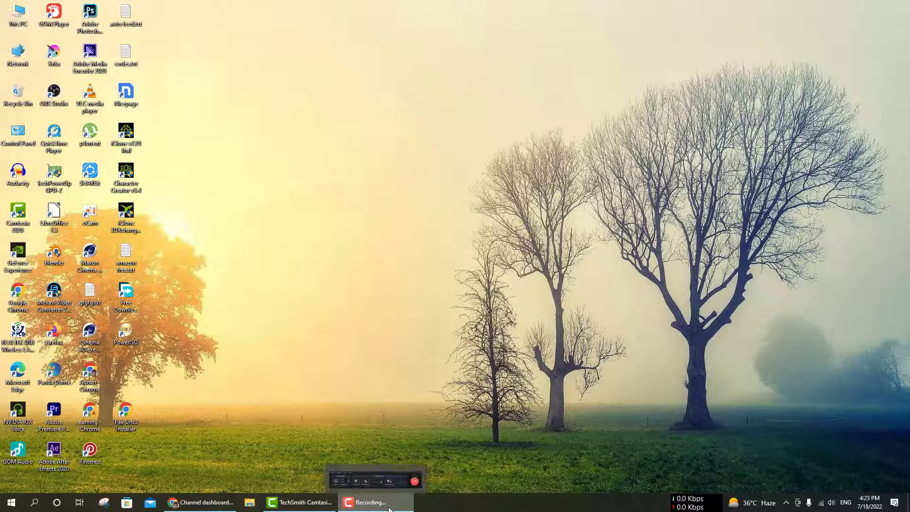
Step: Launch Blender from its desktop icon
mouse_move(188, 506)
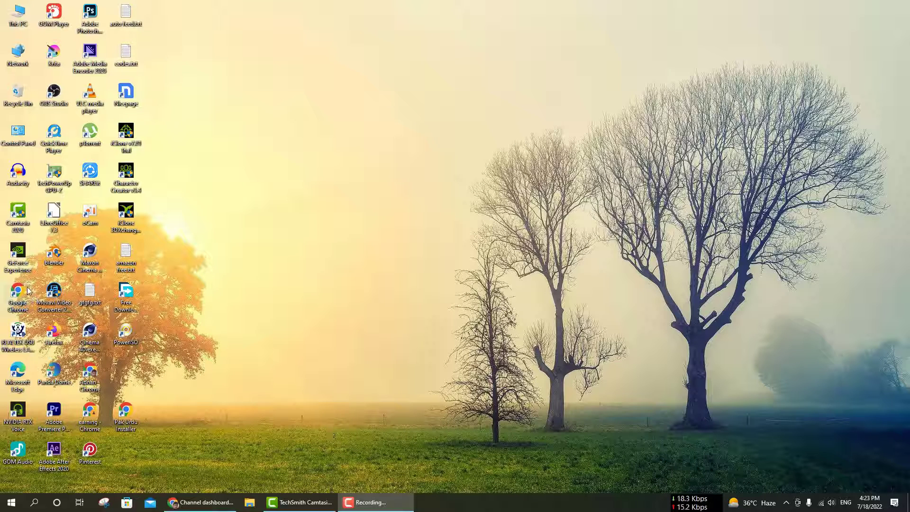
left_click(55, 255)
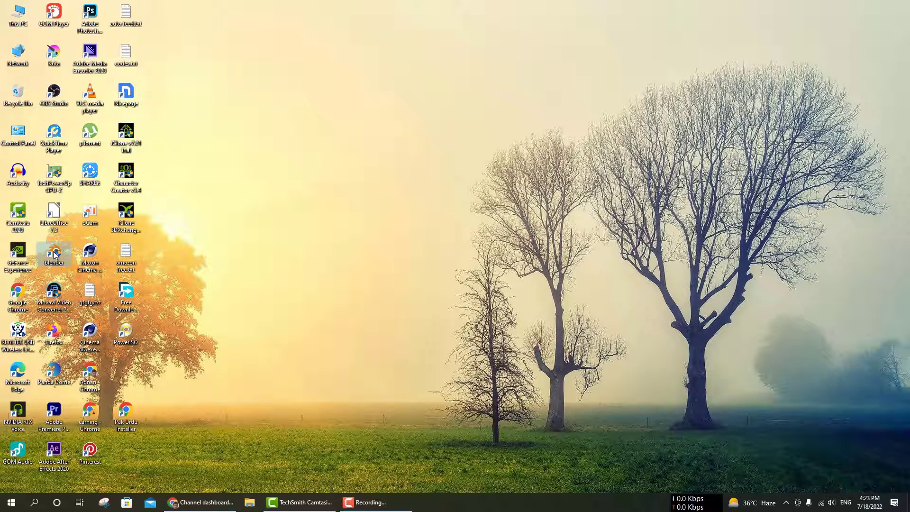
double_click(55, 254)
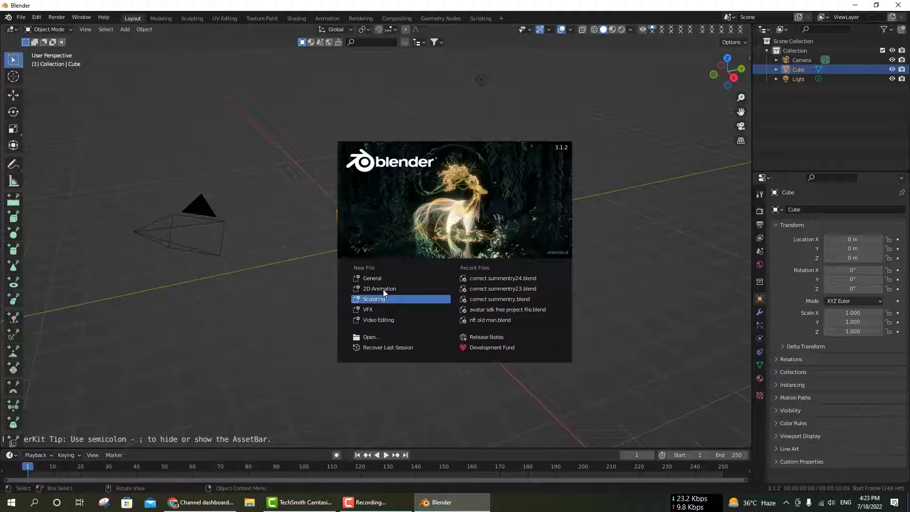
Step: Start a General scene and delete the default cube
left_click(380, 280)
right_click(400, 234)
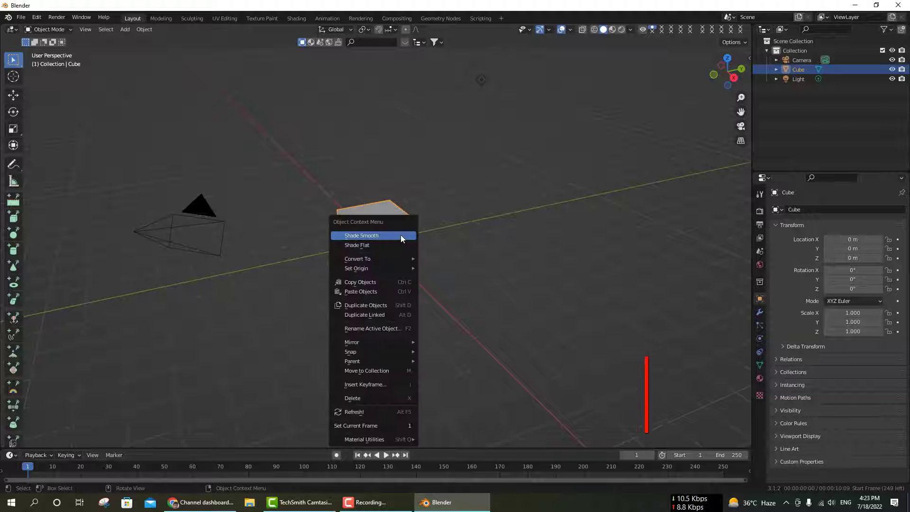
left_click(371, 398)
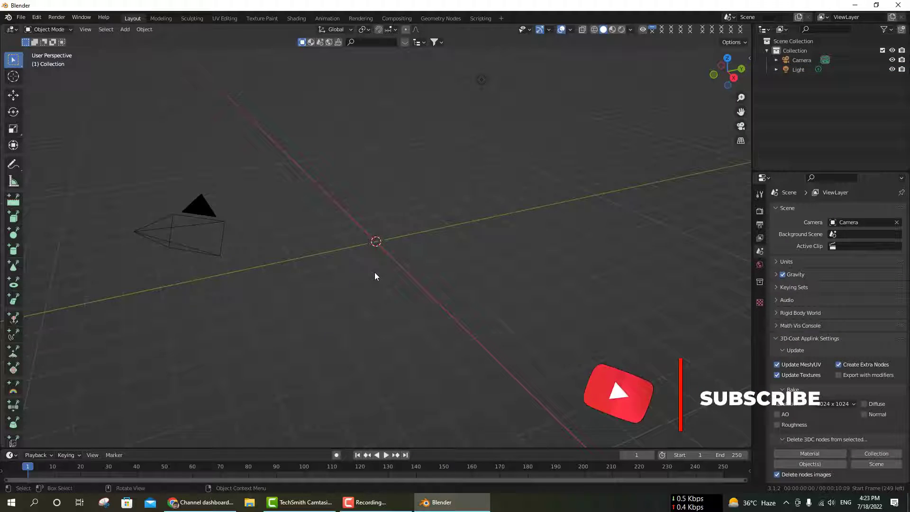
left_click(23, 18)
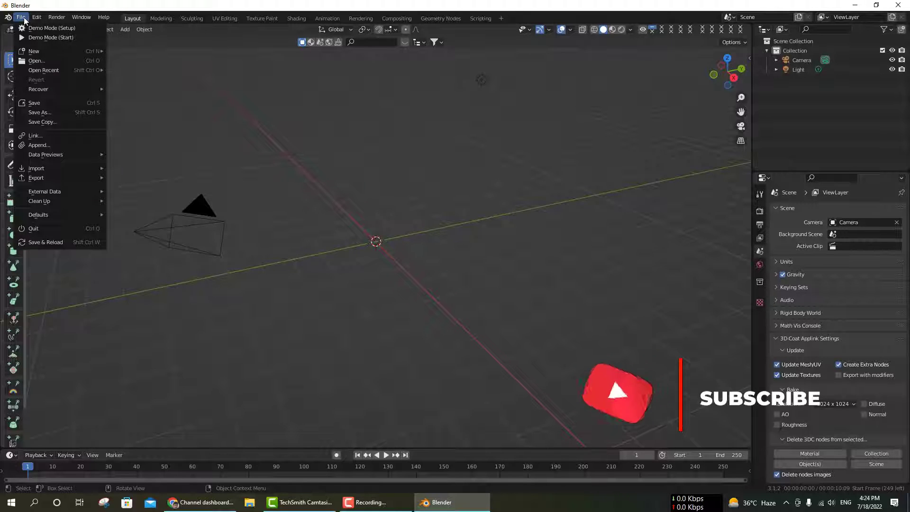
Step: Install the ke_i2m_v1006.zip add-on from F:\blender addons through Preferences > Add-ons
mouse_move(39, 21)
left_click(67, 153)
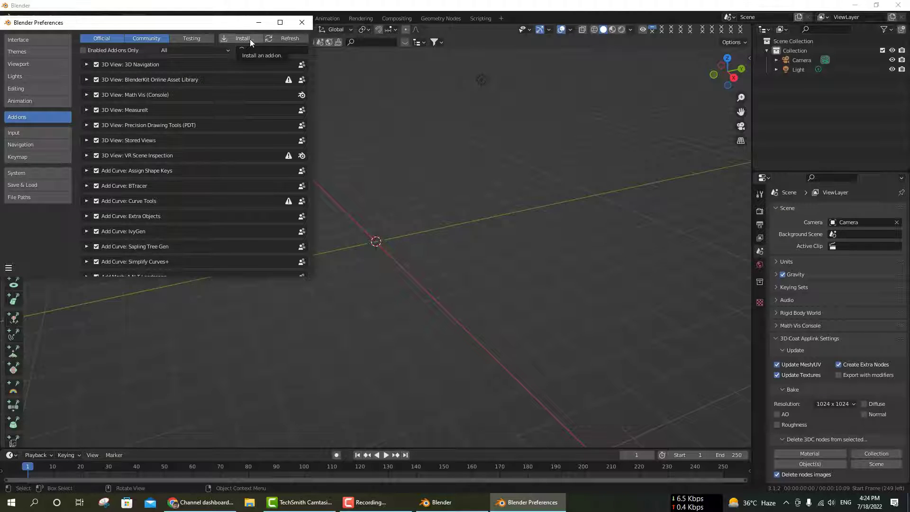
left_click(251, 41)
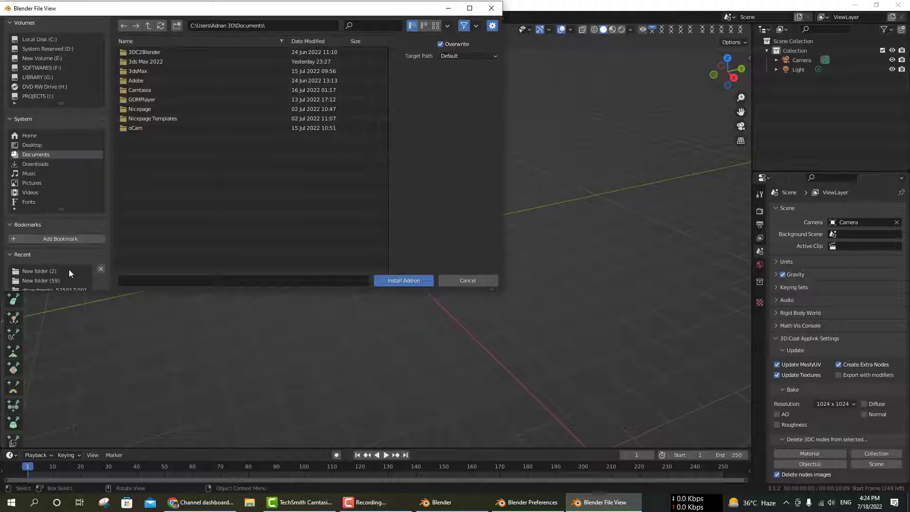
scroll(69, 268, "down", 2)
scroll(69, 268, "down", 4)
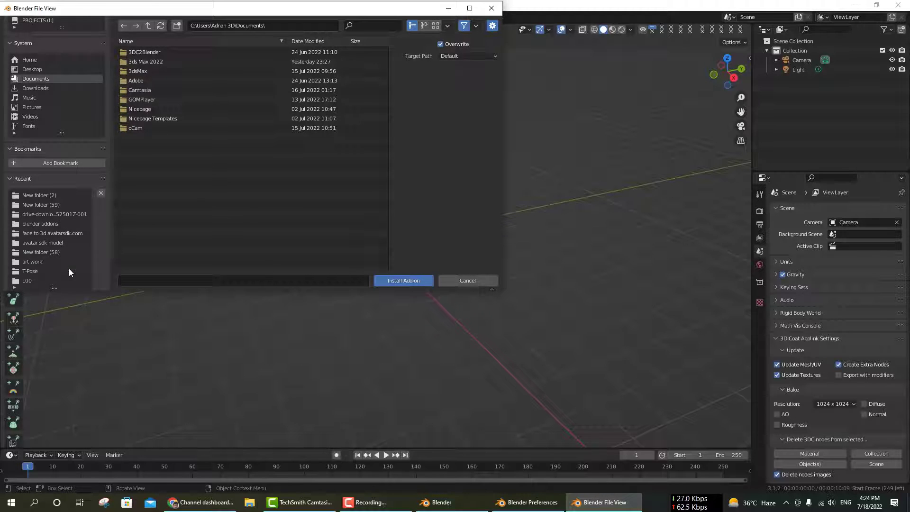
scroll(69, 268, "up", 6)
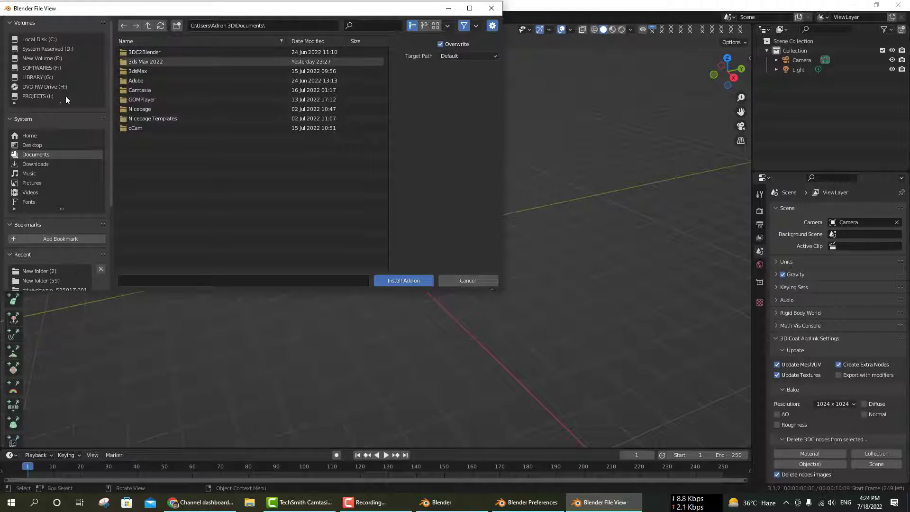
left_click(46, 77)
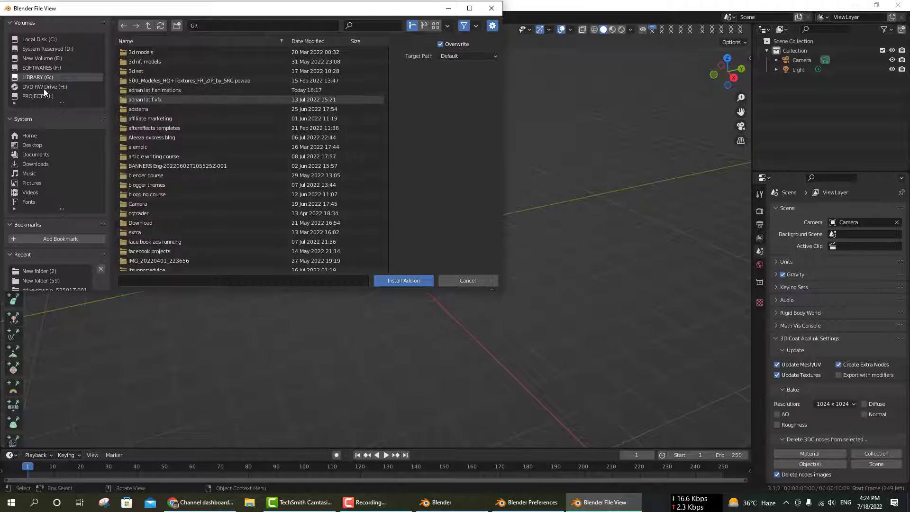
left_click(47, 67)
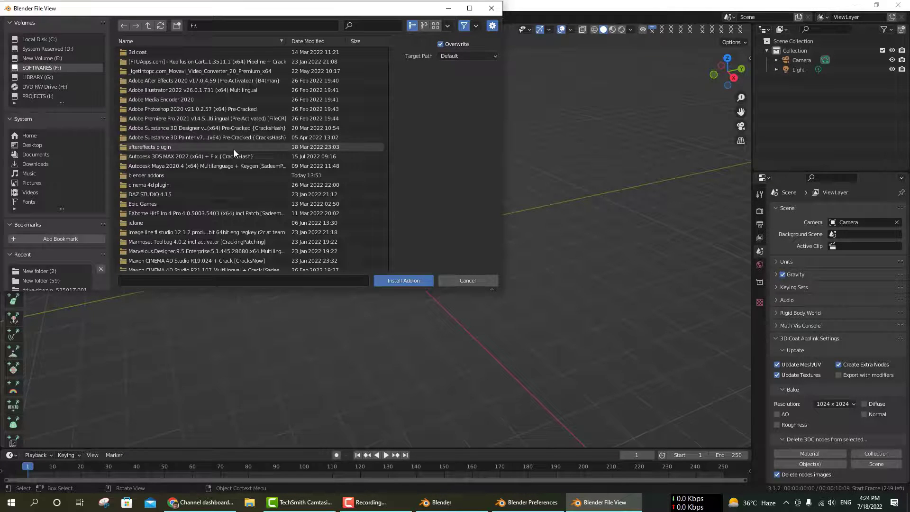
double_click(150, 174)
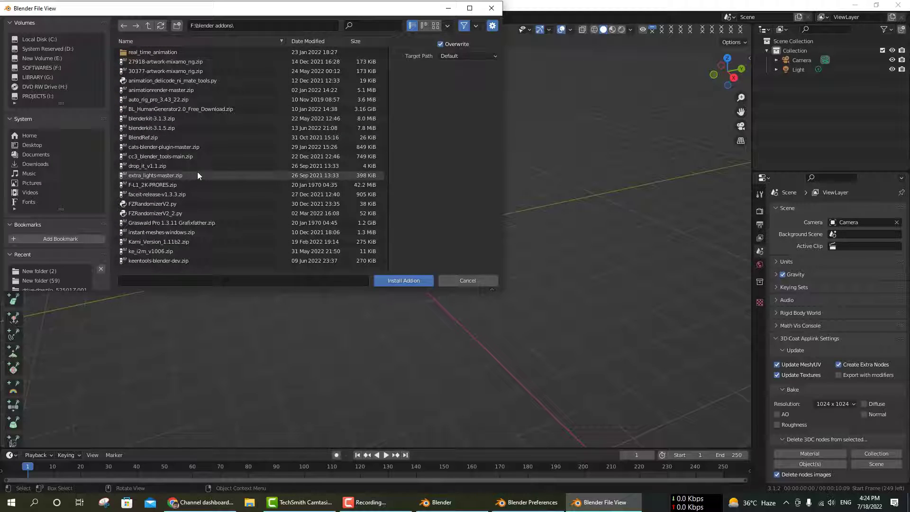
left_click(158, 250)
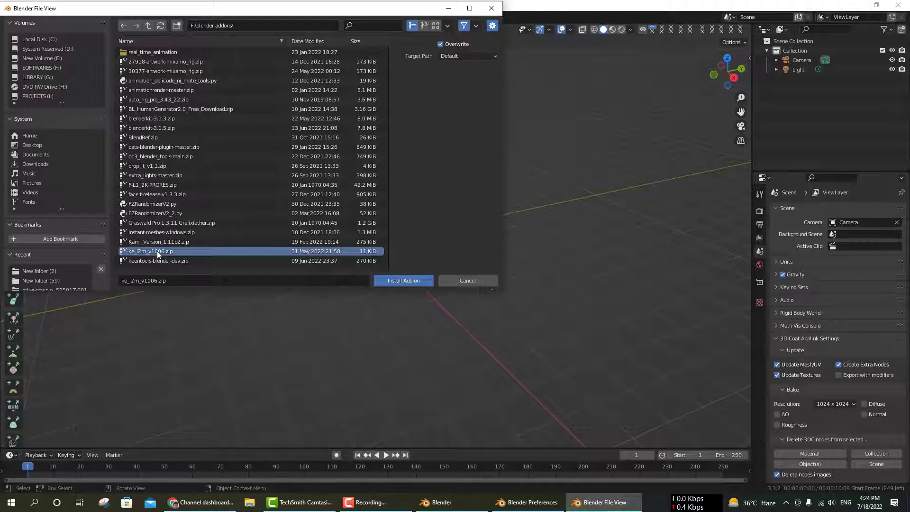
left_click(394, 279)
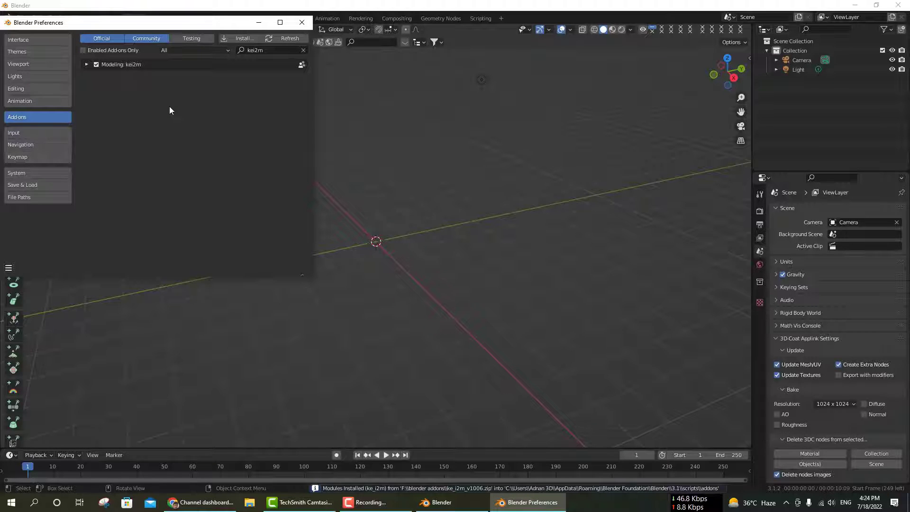
Step: Save the preferences and close the Preferences window
left_click(8, 268)
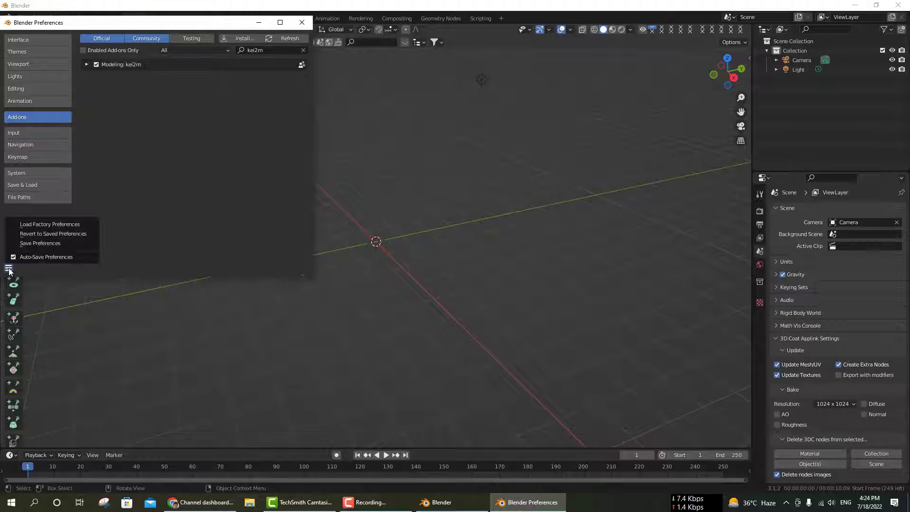
left_click(39, 243)
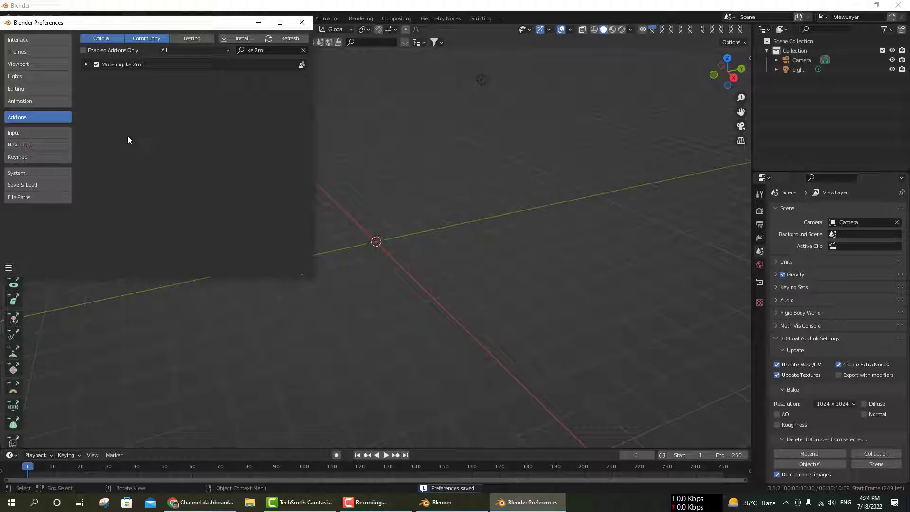
left_click(301, 22)
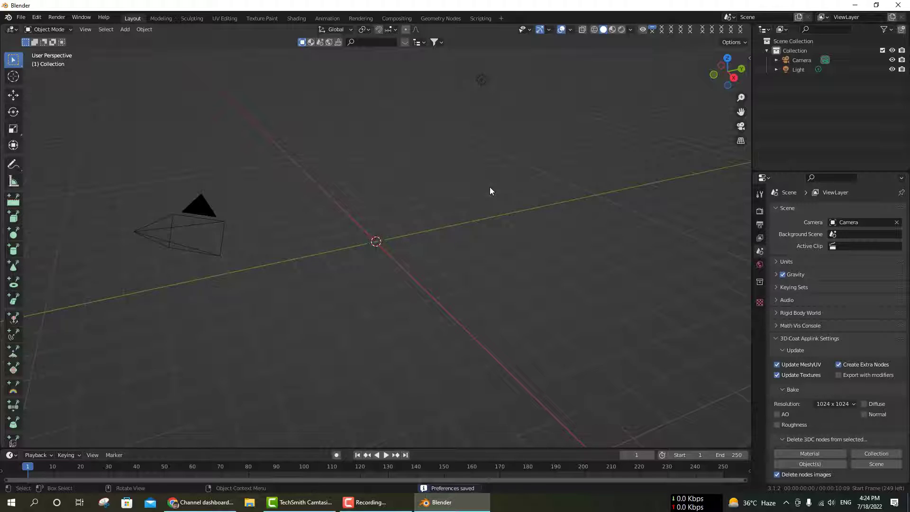
Step: Reveal the viewport sidebar and show the kei2m v1.006 panel
left_click(749, 59)
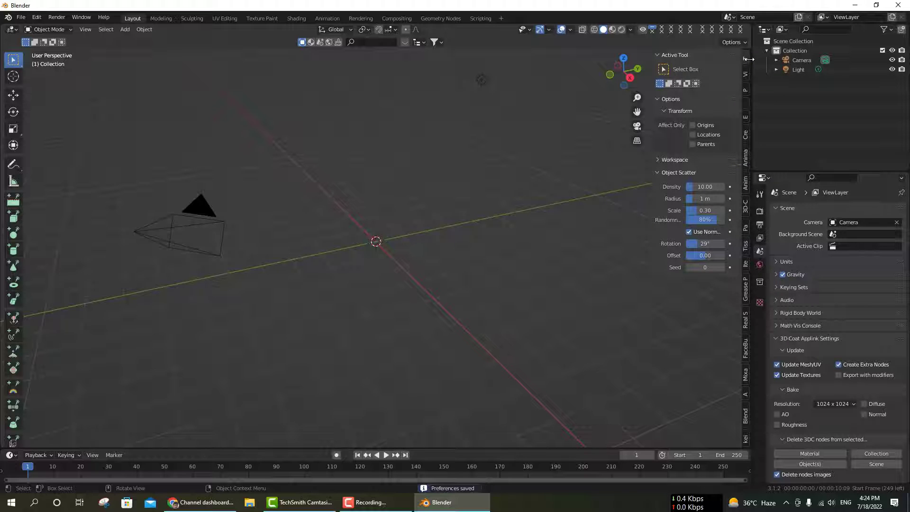
left_click(744, 439)
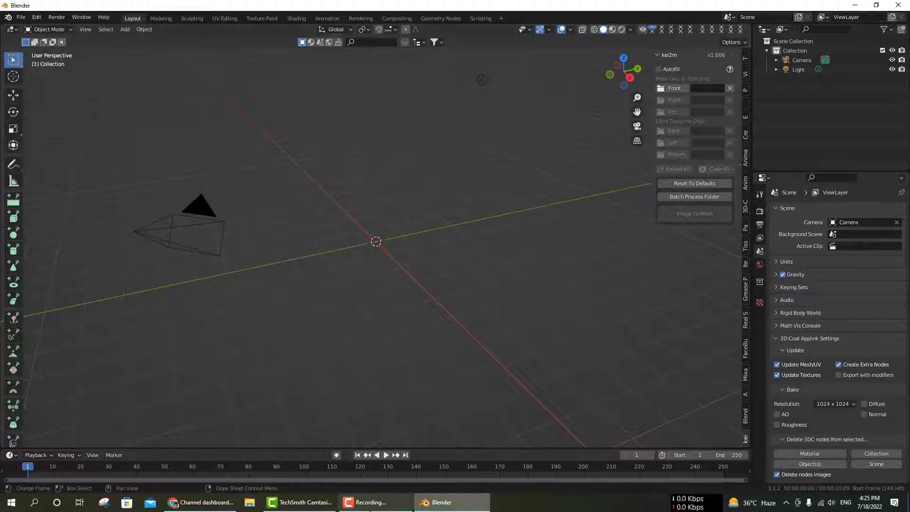
left_click(370, 502)
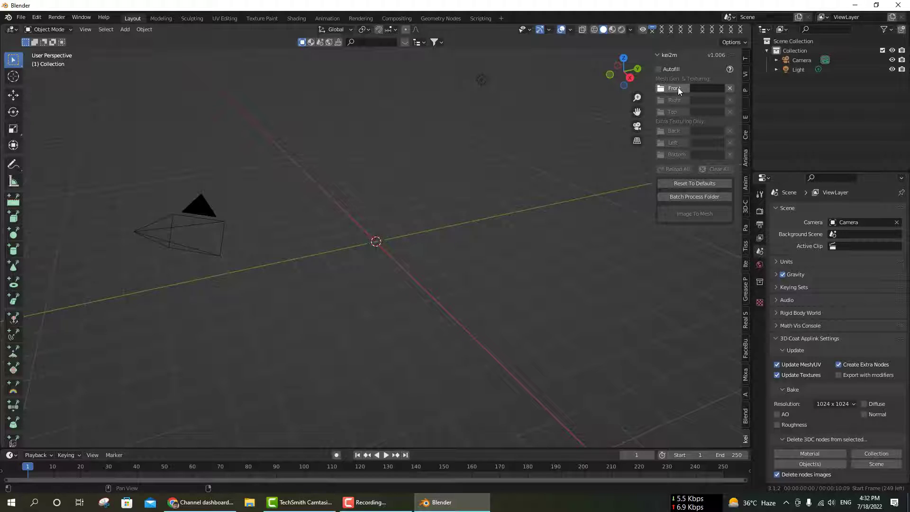
Step: Load pngeg222g.png from the image to 3d blender addon folder as the Front image, cancelling the Right image
left_click(678, 87)
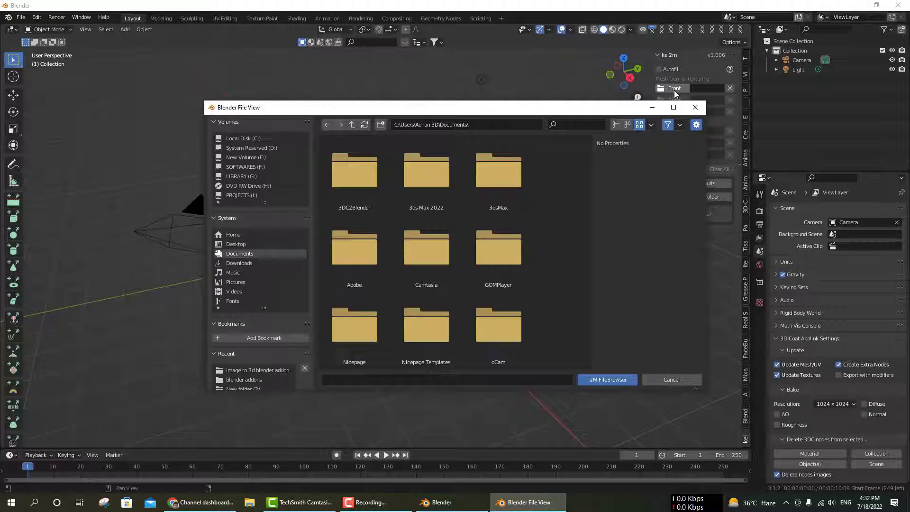
left_click(250, 370)
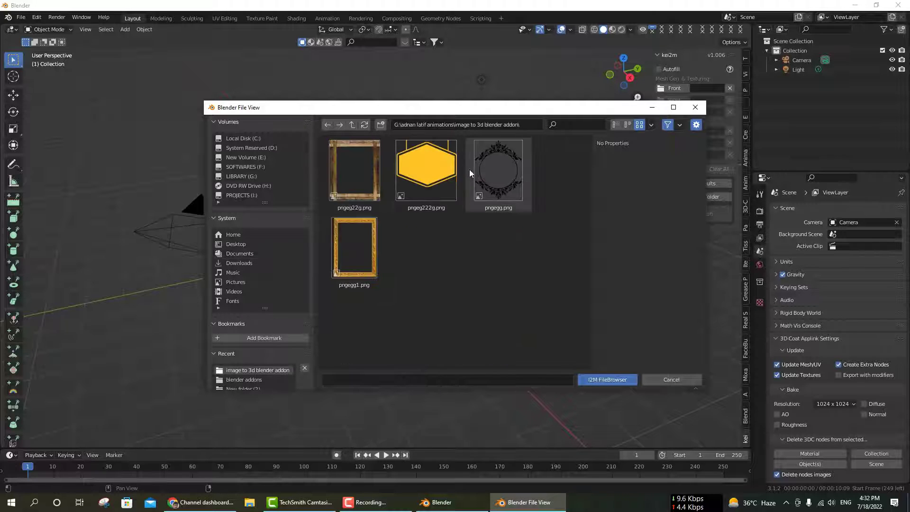
left_click(419, 173)
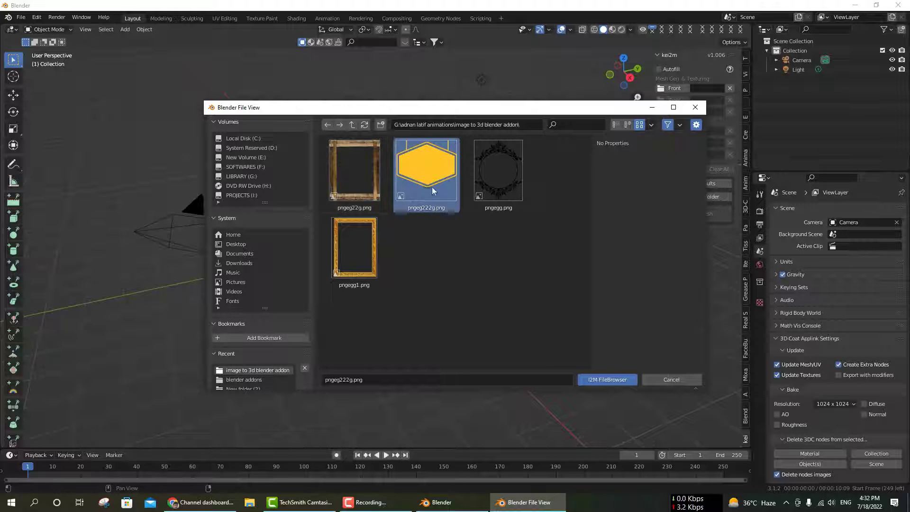
left_click(607, 379)
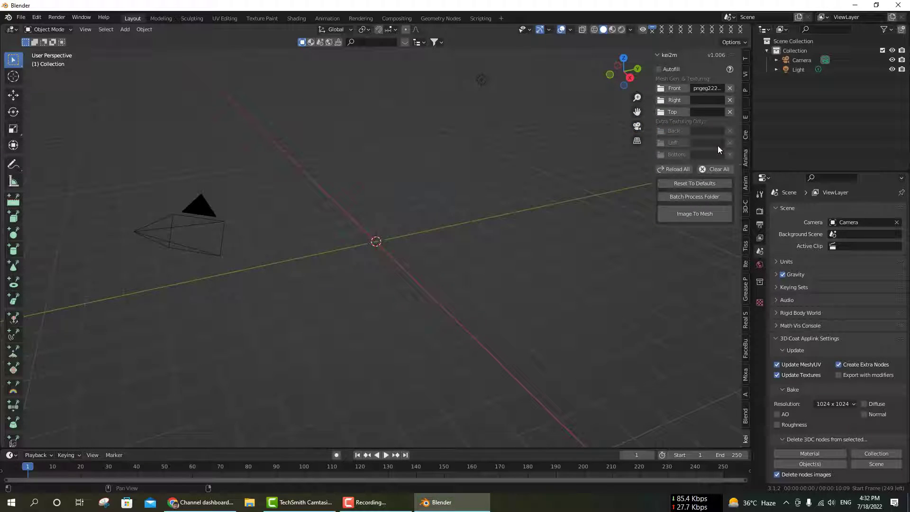
left_click(674, 100)
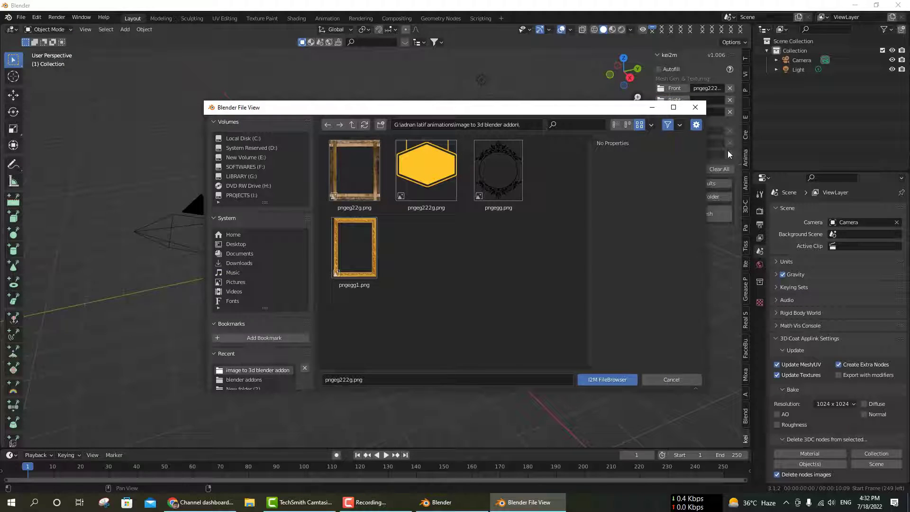
left_click(649, 382)
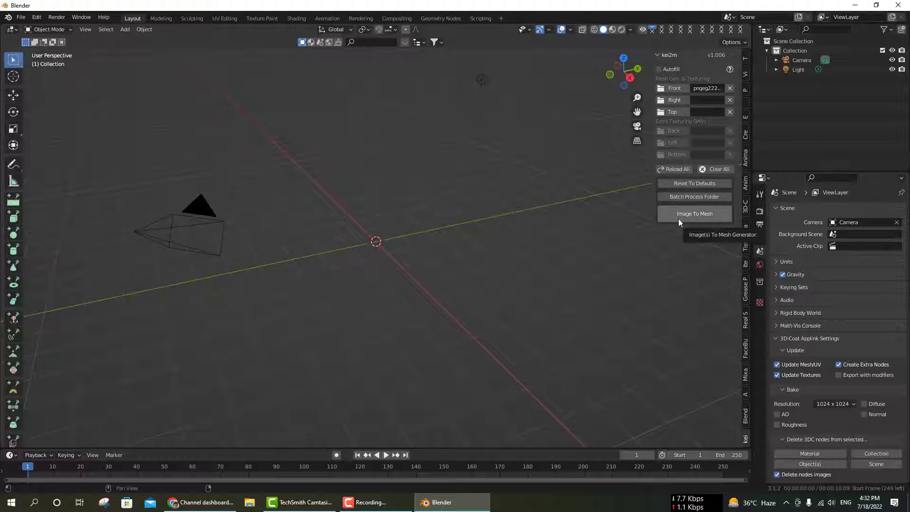
Step: Convert the hexagon image into the mesh pngeg222g and enable Autofill
left_click(694, 216)
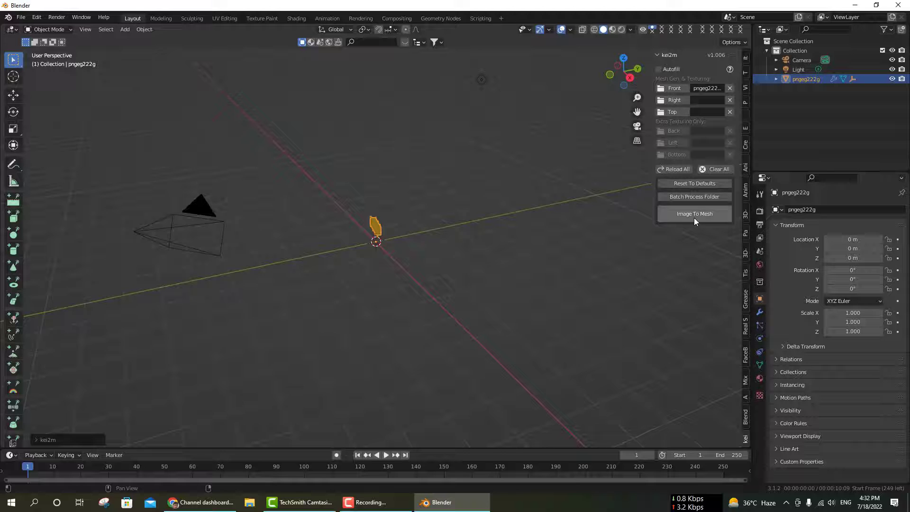
middle_click_drag(383, 233, 401, 220)
scroll(412, 208, "up", 4)
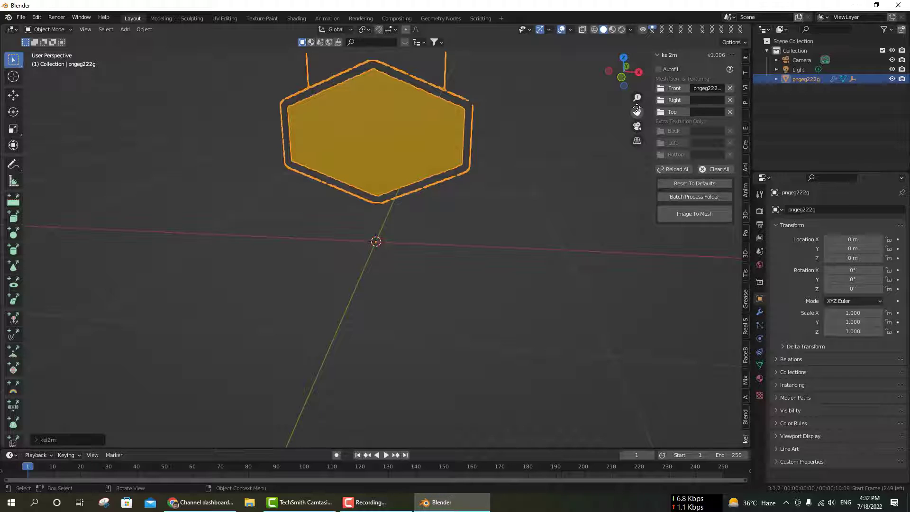
left_click_drag(636, 109, 685, 93)
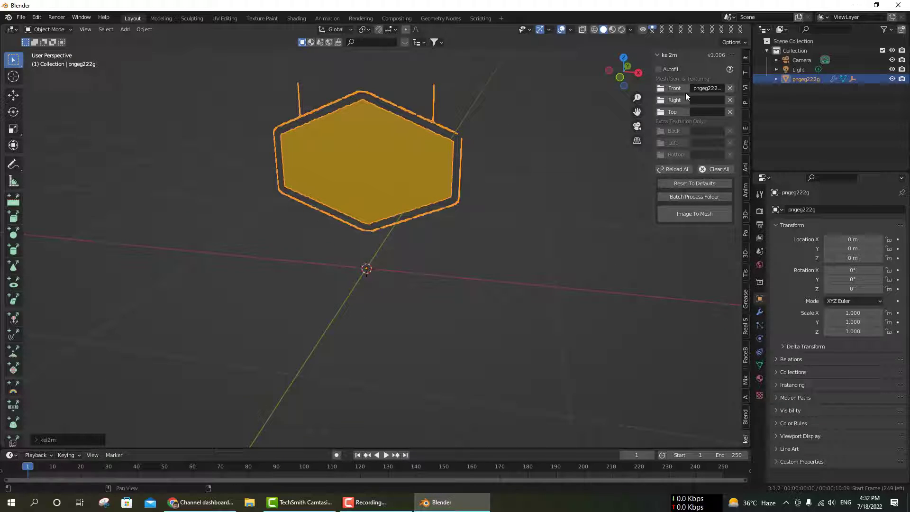
left_click(663, 69)
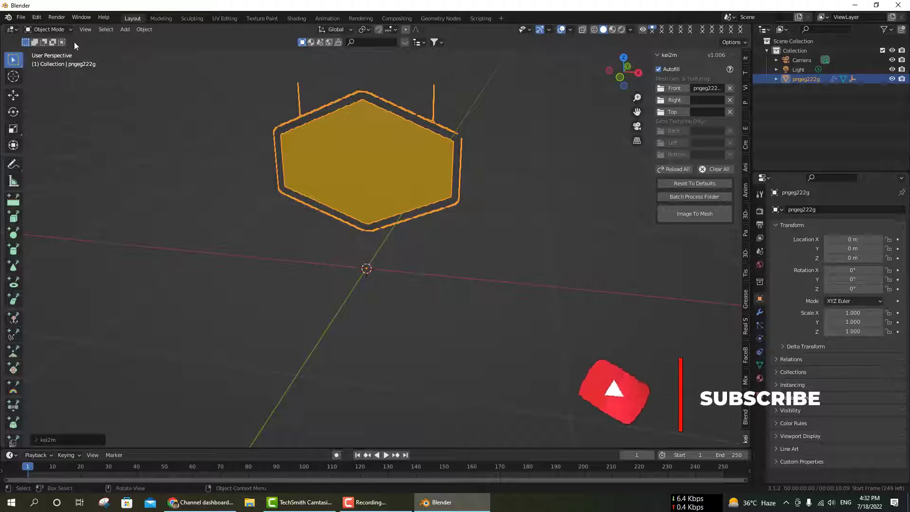
left_click(63, 32)
Step: Extrude the hexagon's faces outward in Edit Mode, then return to Object Mode
left_click(60, 50)
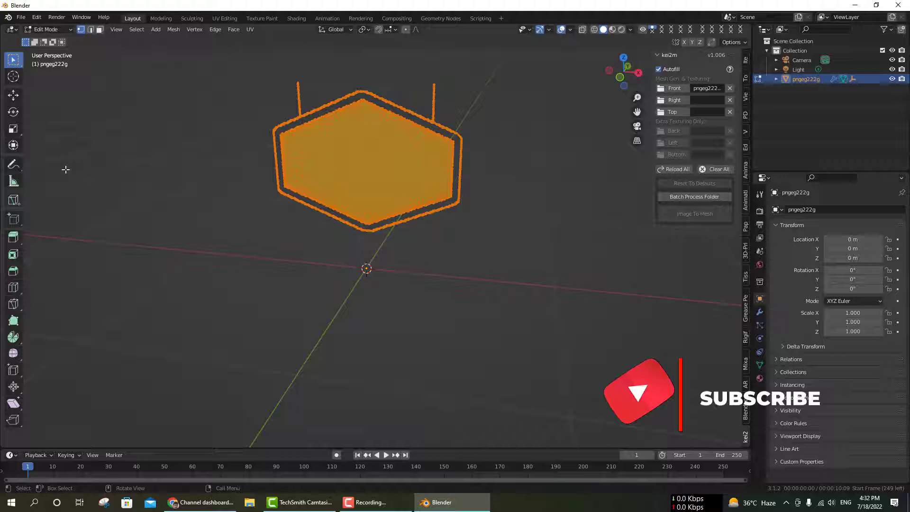
left_click(13, 237)
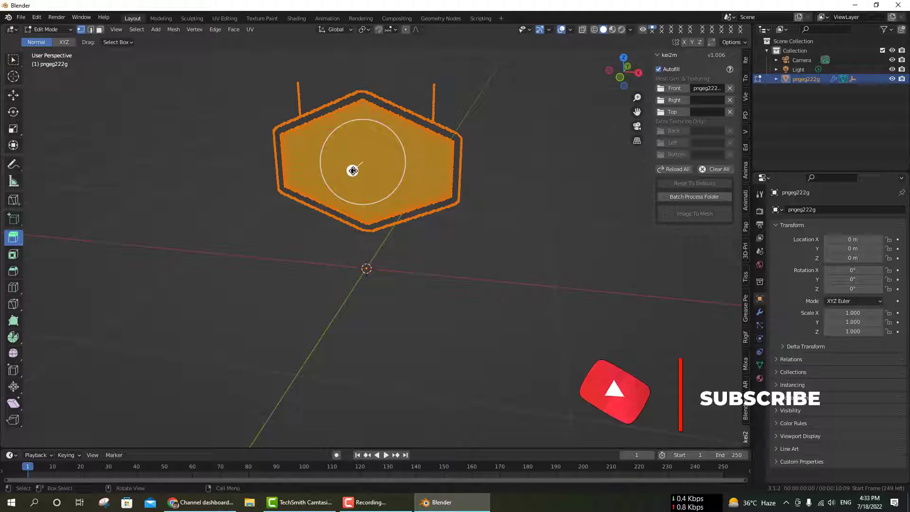
left_click_drag(352, 170, 347, 172)
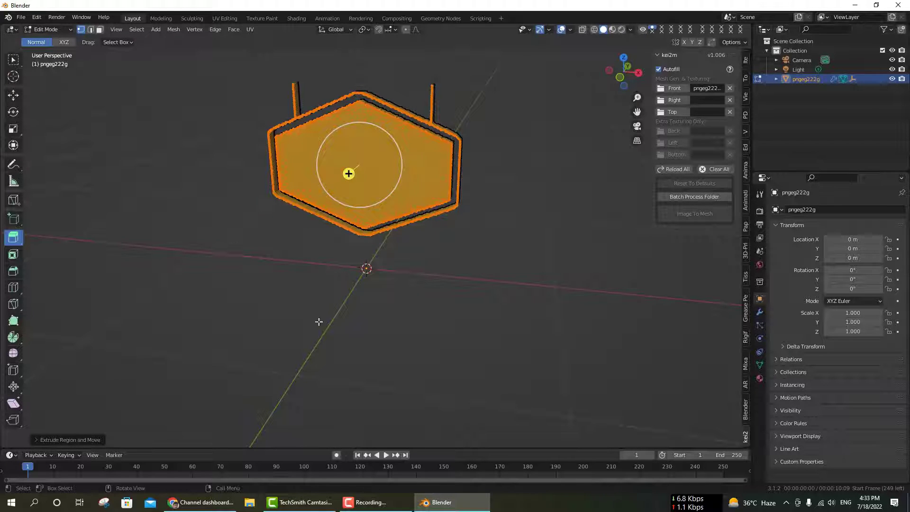
left_click(50, 29)
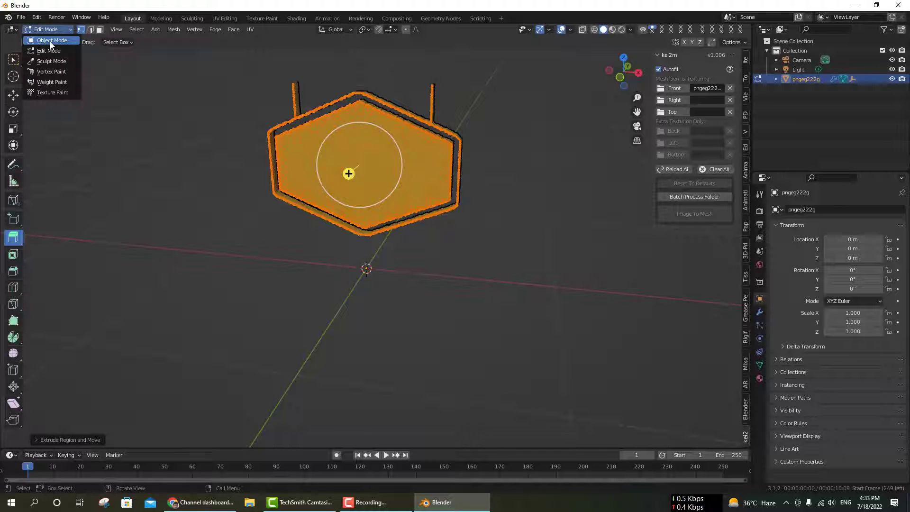
left_click(50, 41)
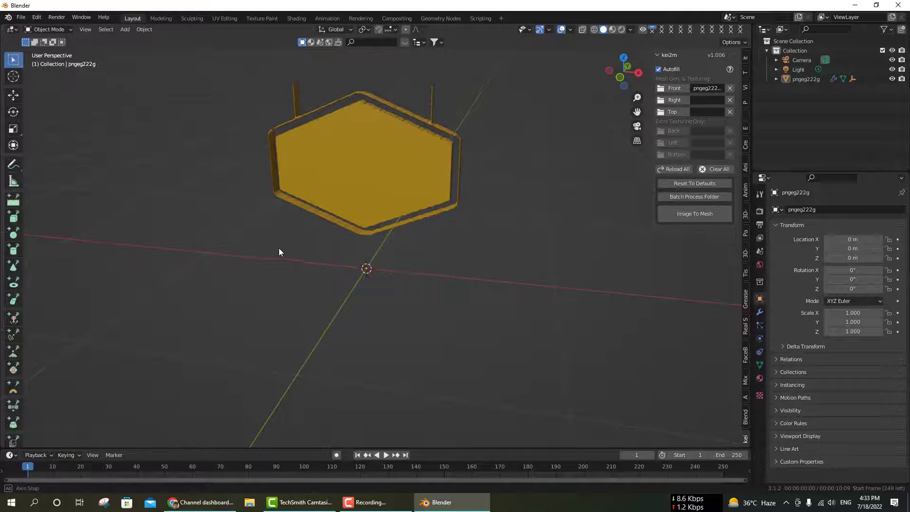
Step: Orbit to a front view, select pngeg222g, enter Edit Mode and deselect all vertices
middle_click_drag(279, 250, 294, 237)
scroll(352, 171, "up", 3)
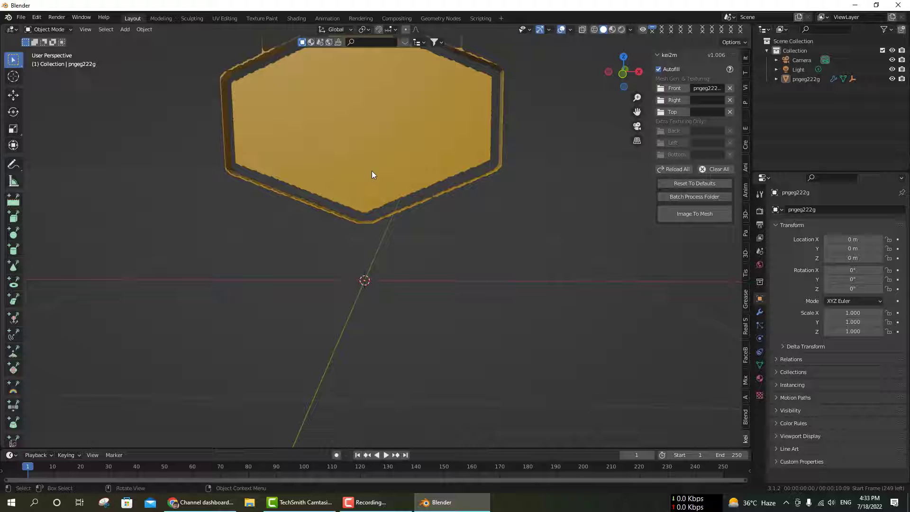
middle_click_drag(647, 135, 524, 163)
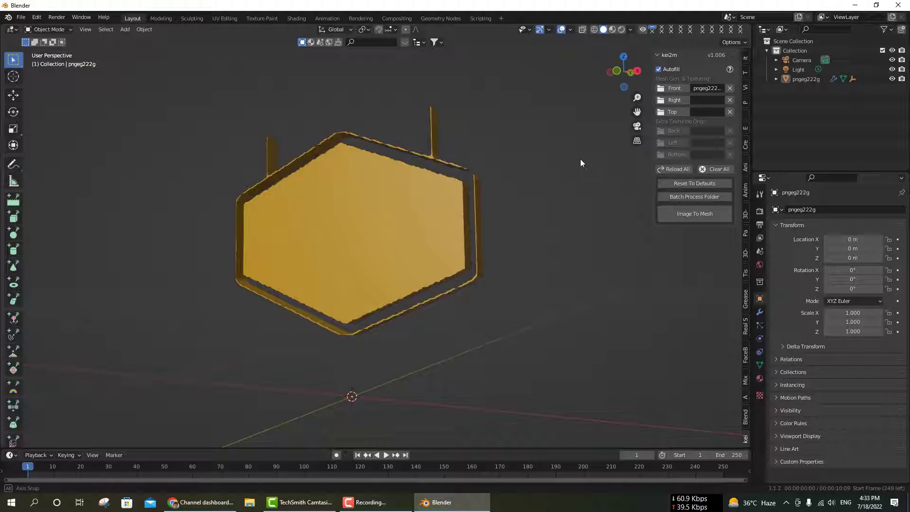
middle_click_drag(582, 163, 572, 219)
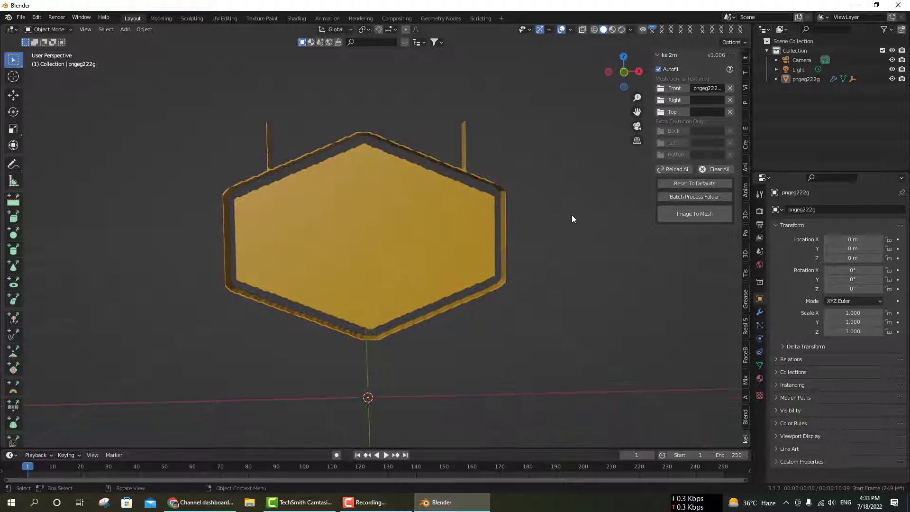
left_click(504, 212)
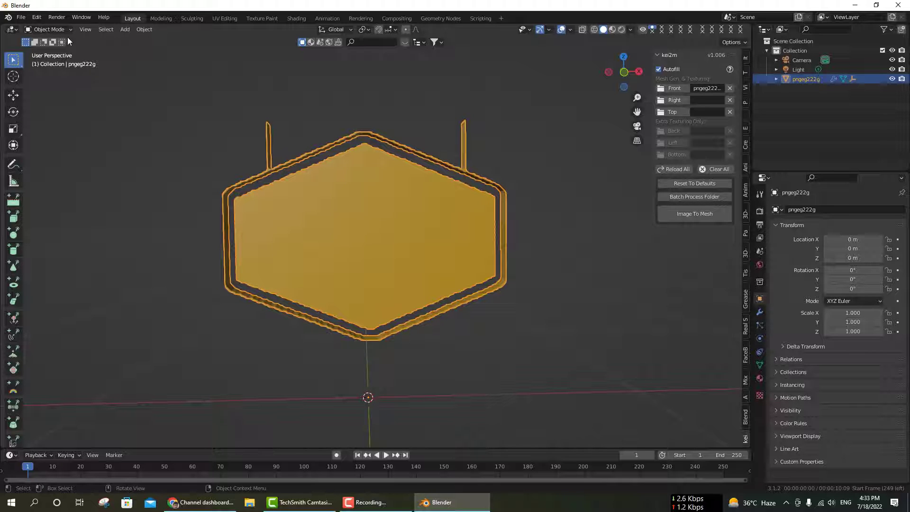
left_click(48, 29)
left_click(45, 50)
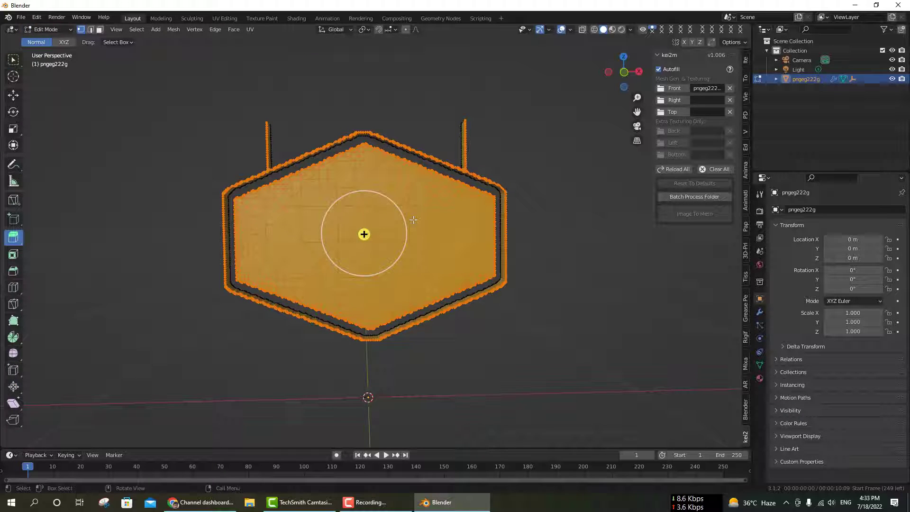
key("alt+a")
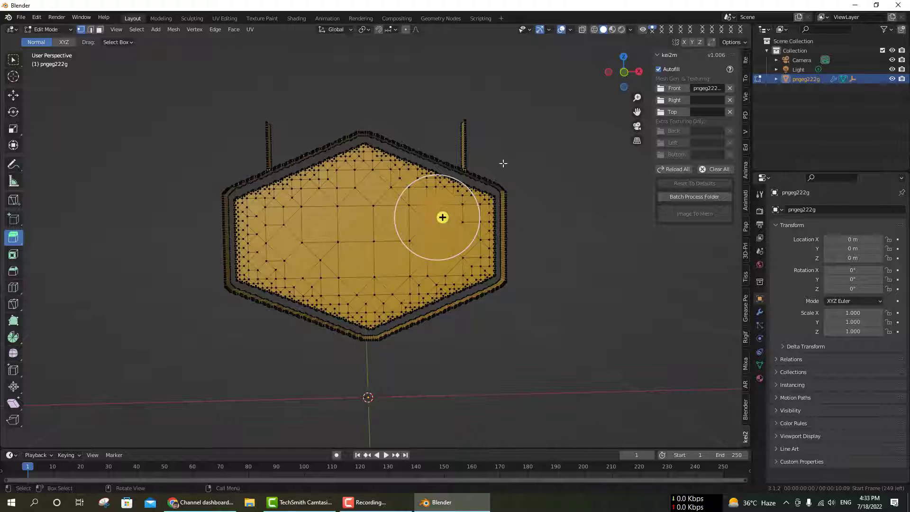
Step: Test box-selecting vertex areas along the hexagon's edges, deselecting between tries
left_click_drag(502, 163, 530, 303)
key("alt+a")
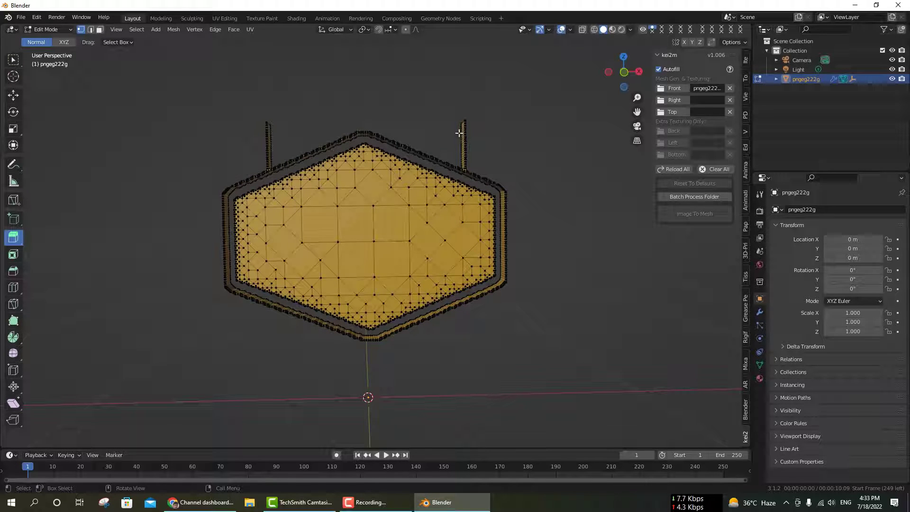
left_click_drag(453, 112, 524, 185)
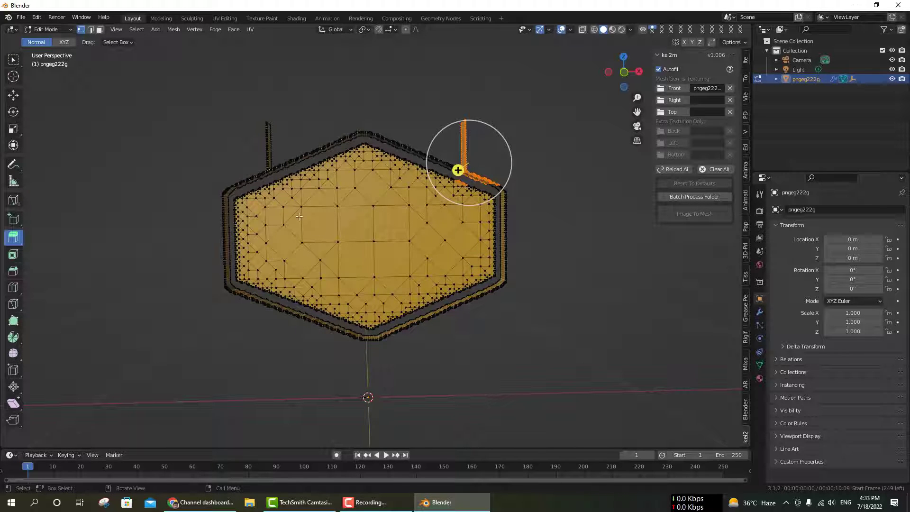
left_click_drag(281, 295, 427, 321)
key("alt+a")
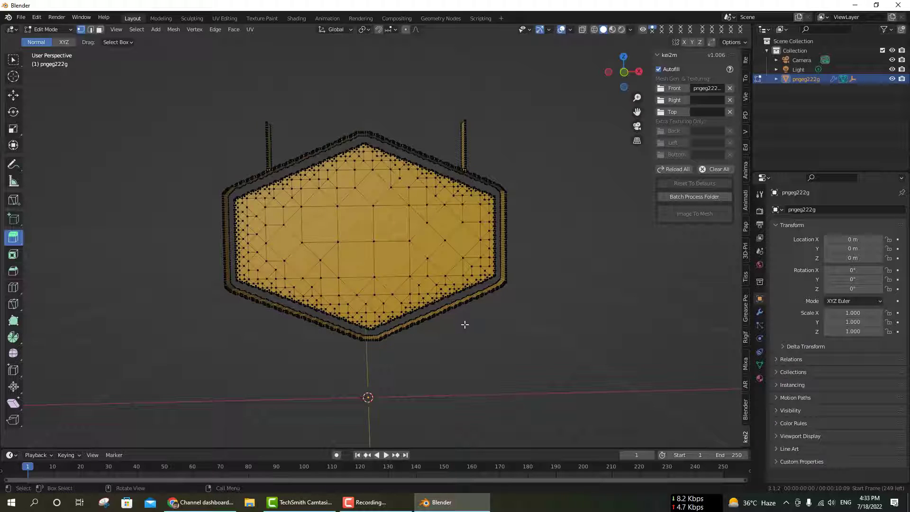
left_click_drag(193, 98, 246, 353)
Step: Cancel the Batch Process Folder browser, clear the vertex selection and switch to the Move tool
left_click(678, 198)
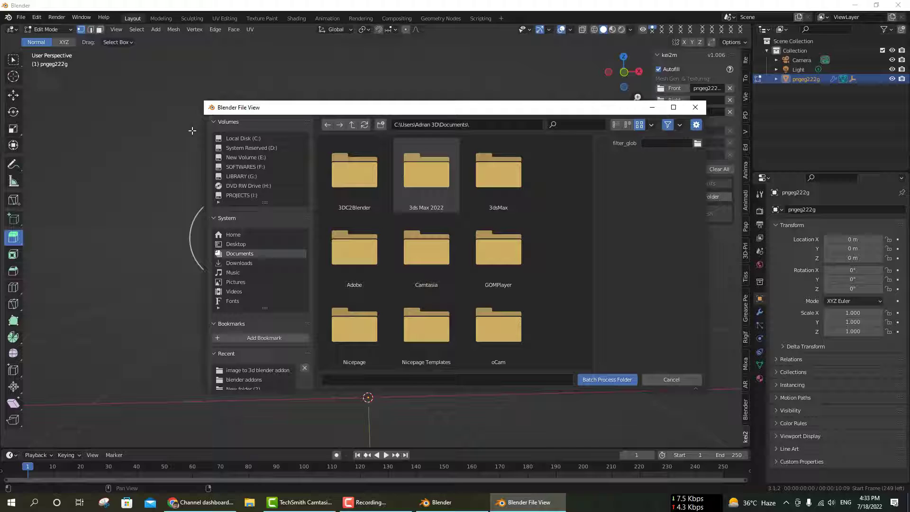
key("Escape")
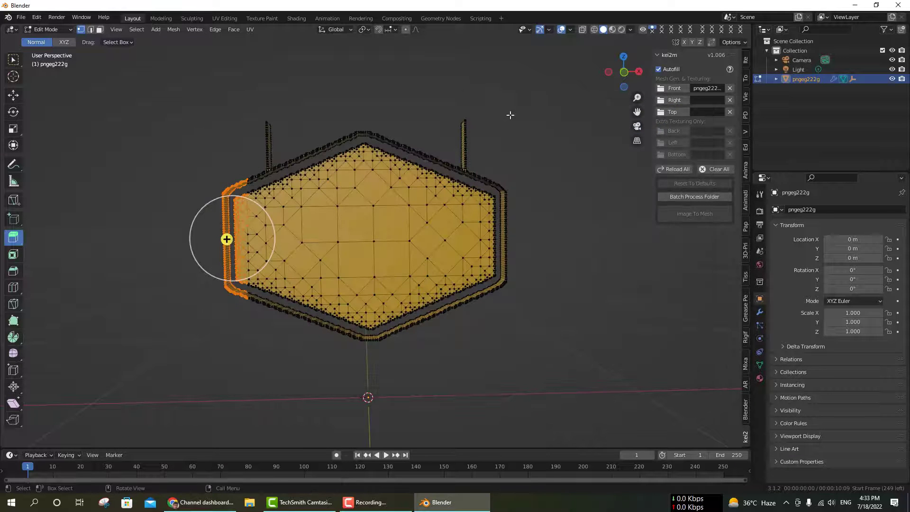
left_click(392, 118)
left_click(13, 95)
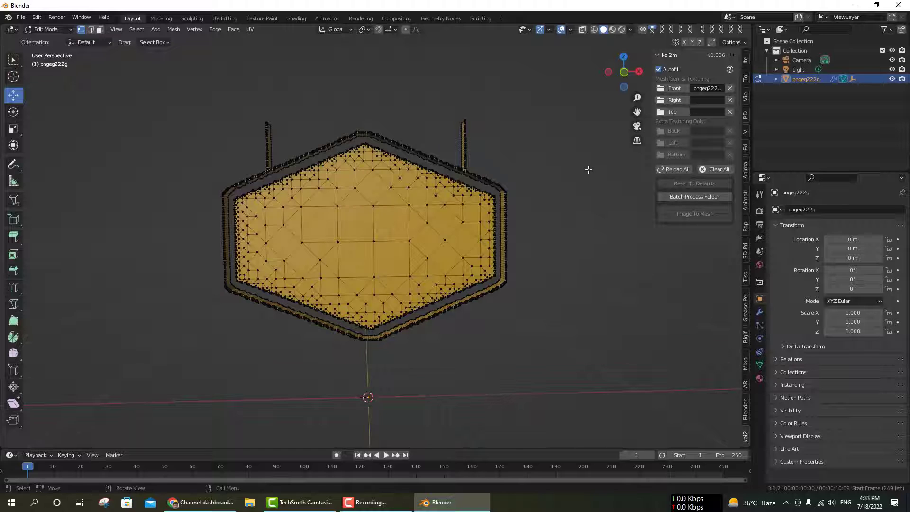
scroll(589, 169, "down", 4)
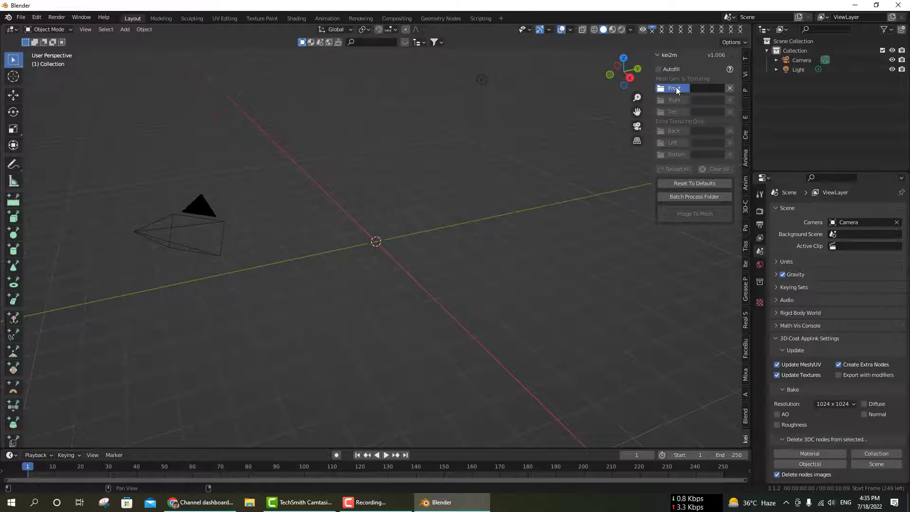
Step: Load pngegg1.png from the add-on folder as the kei2m front image and convert it to a mesh
left_click(675, 87)
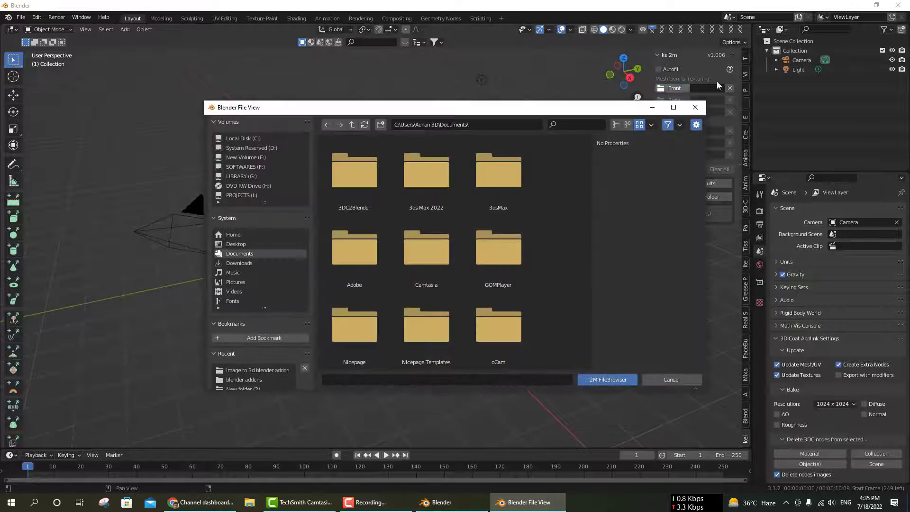
left_click(252, 369)
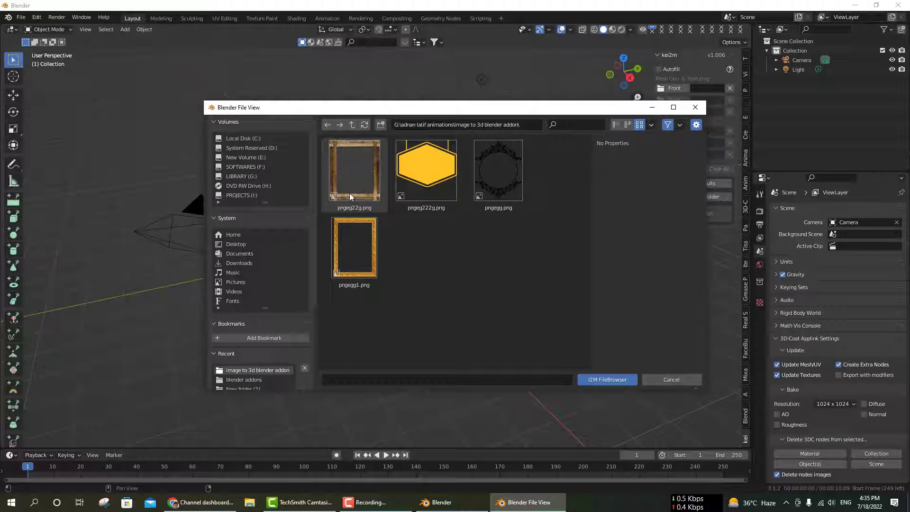
left_click(351, 252)
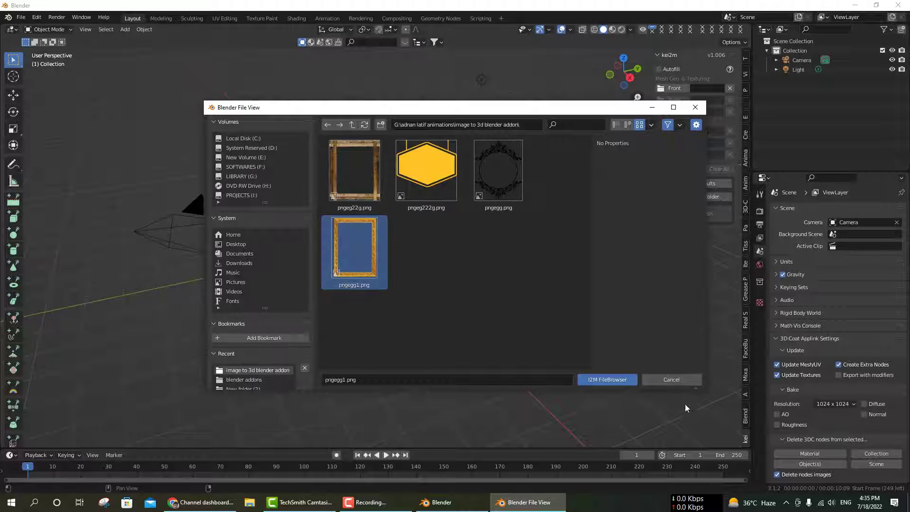
left_click(620, 381)
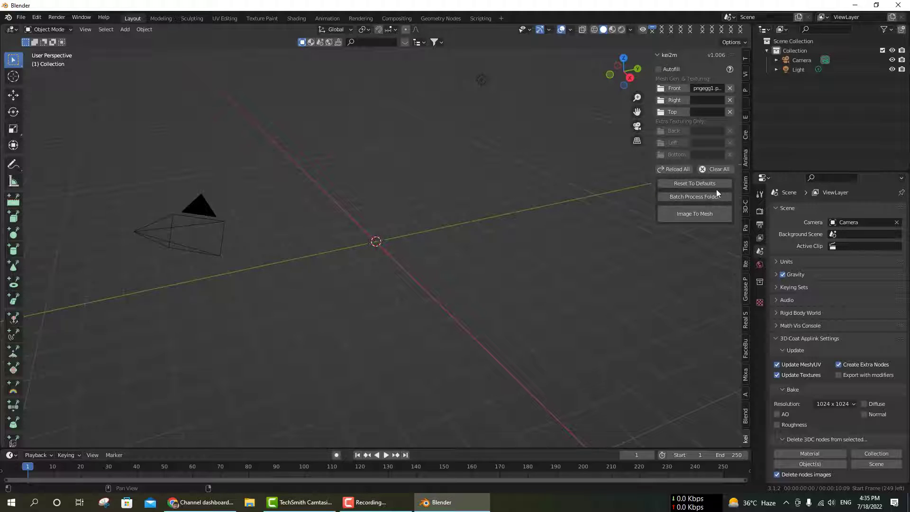
left_click(701, 214)
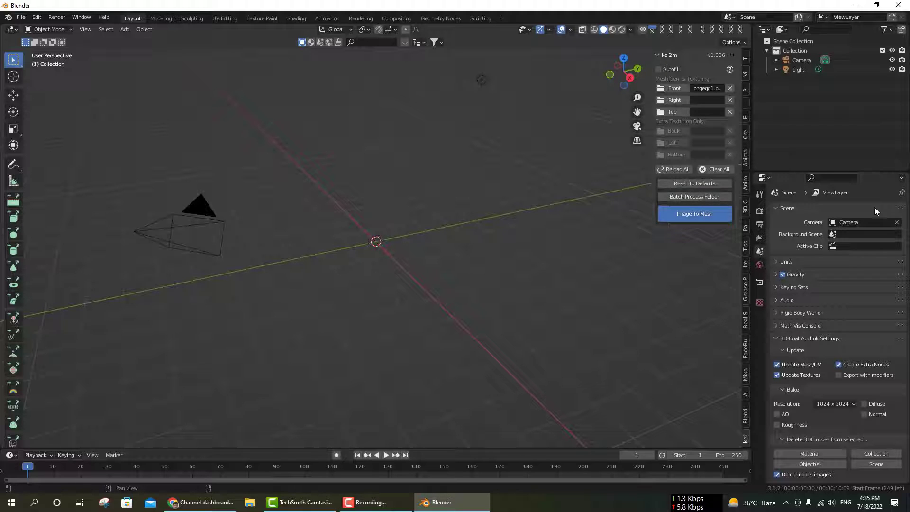
Step: Extrude the whole pngegg1 mesh about 0.0476 m along its normals, then return to Object Mode
scroll(357, 236, "up", 6)
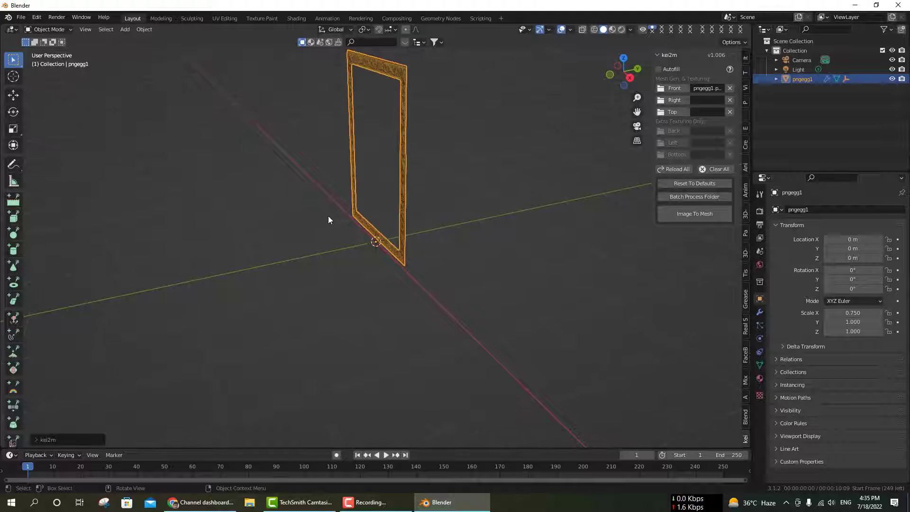
middle_click_drag(328, 215, 366, 206)
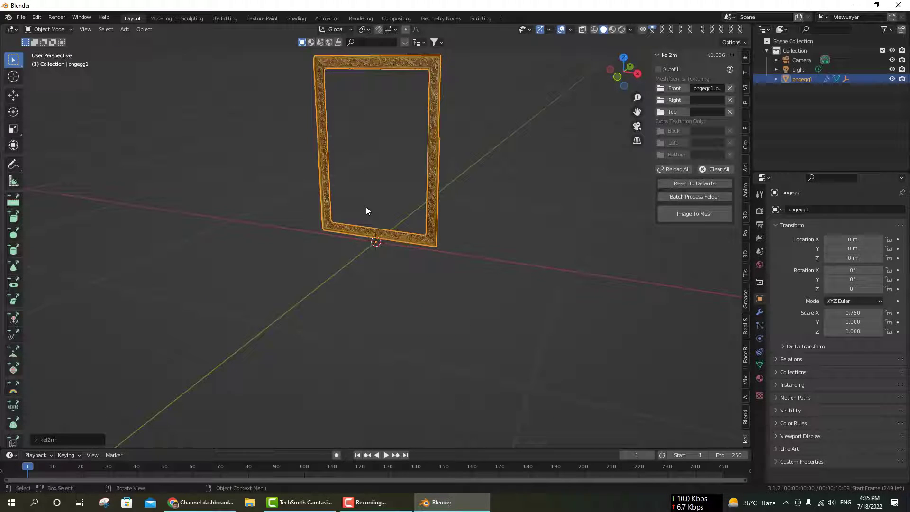
left_click_drag(637, 112, 630, 168)
scroll(422, 189, "up", 2)
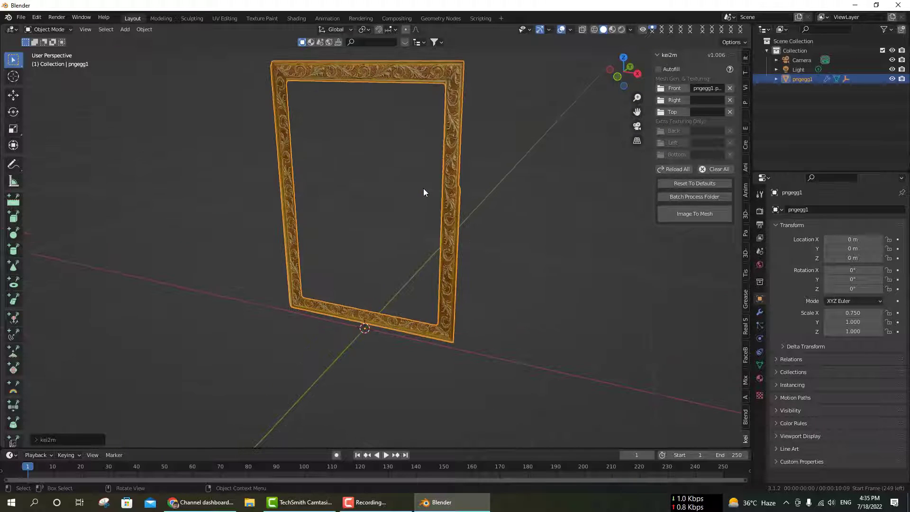
left_click(45, 29)
left_click(45, 48)
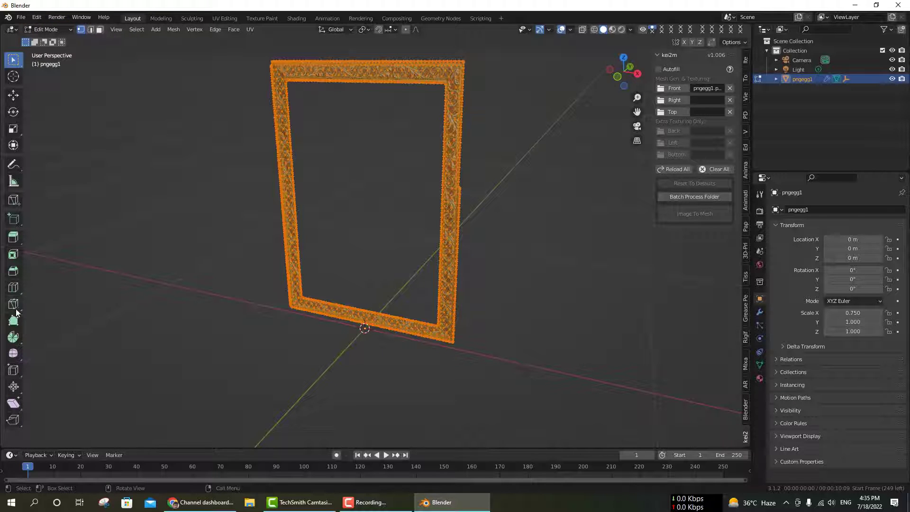
left_click(13, 237)
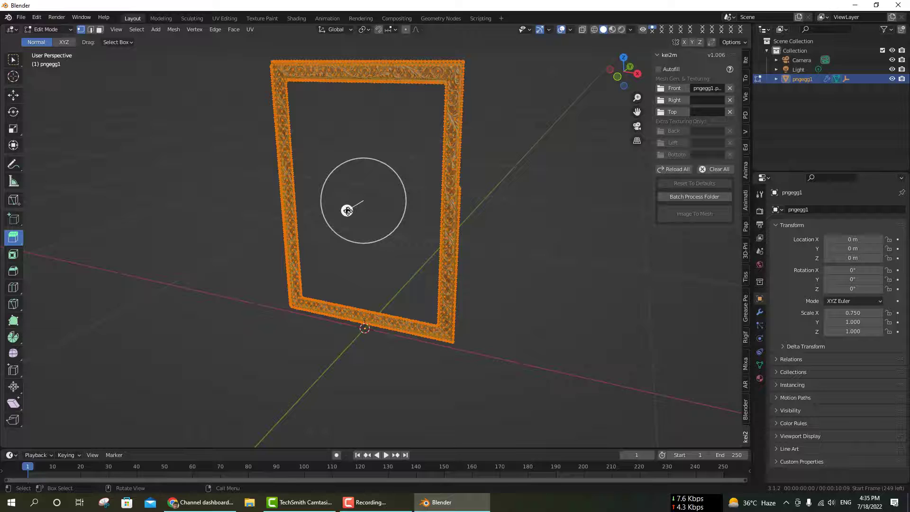
left_click_drag(346, 210, 340, 211)
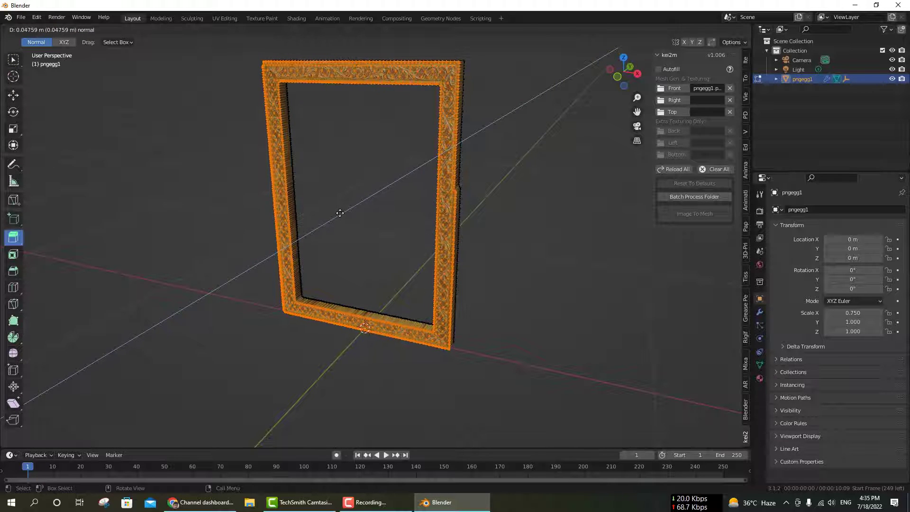
left_click(518, 239)
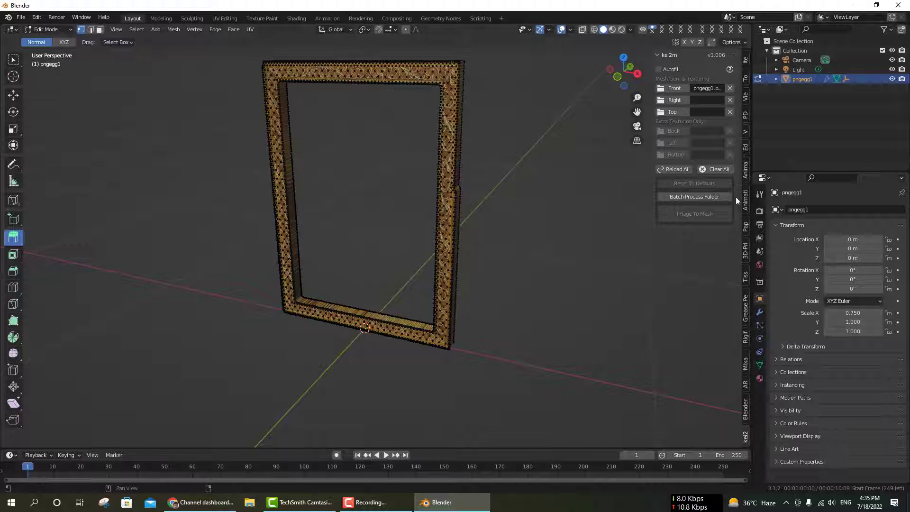
left_click(39, 30)
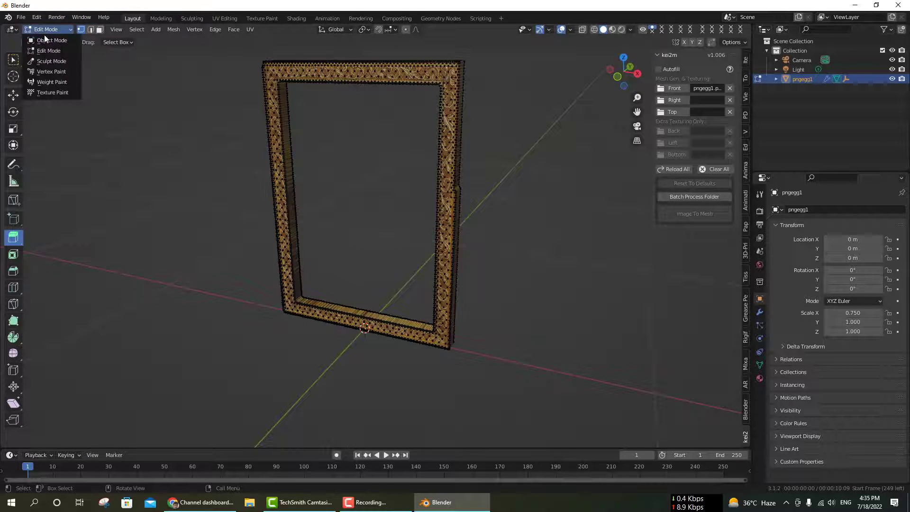
left_click(44, 40)
Step: Orbit to a front view of pngegg1, enable Material Preview shading, and select the frame
middle_click_drag(484, 212, 505, 178)
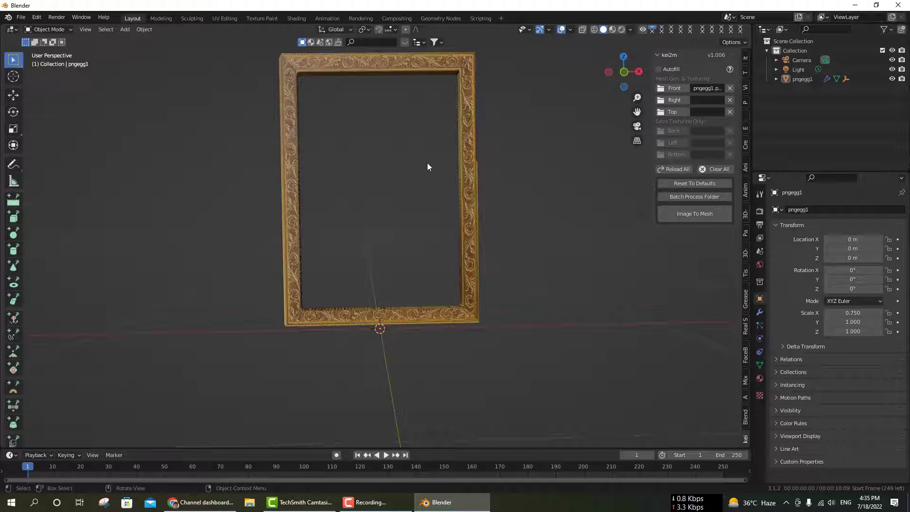
scroll(562, 166, "up", 3, "shift")
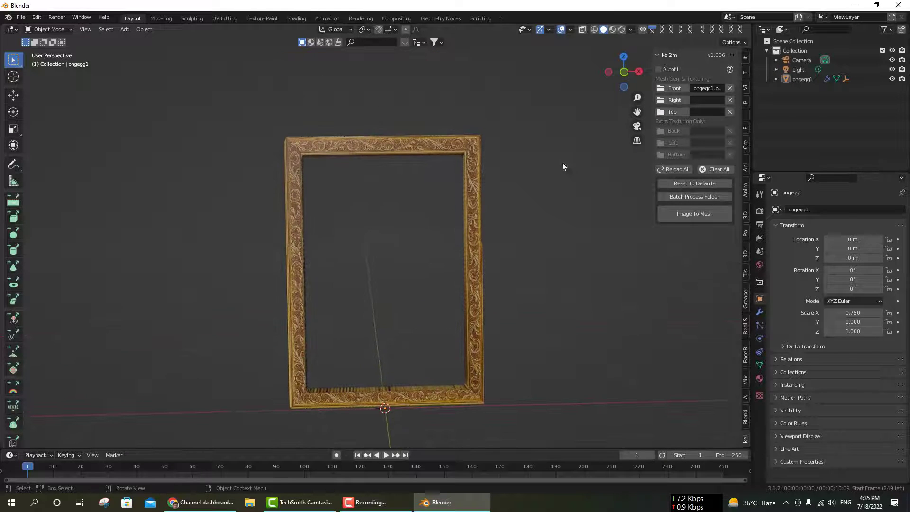
left_click(612, 30)
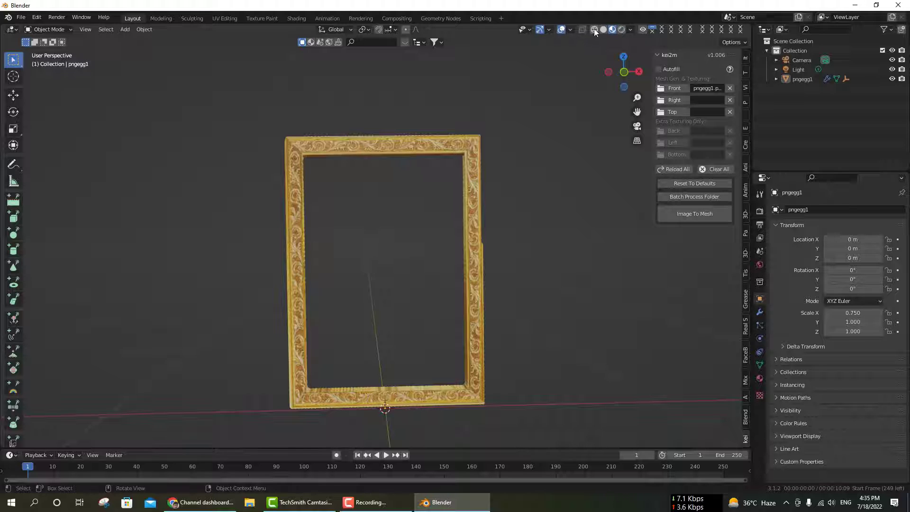
left_click_drag(637, 111, 499, 218)
scroll(499, 222, "up", 1)
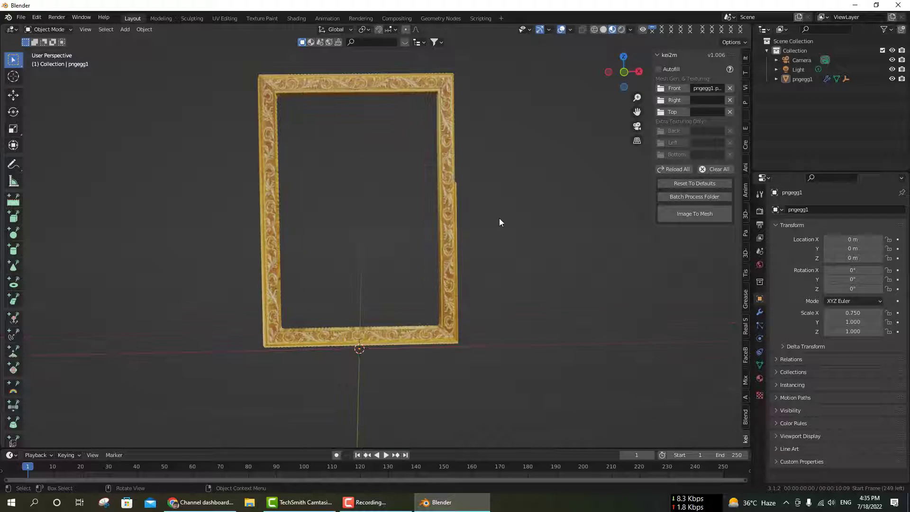
left_click(449, 147)
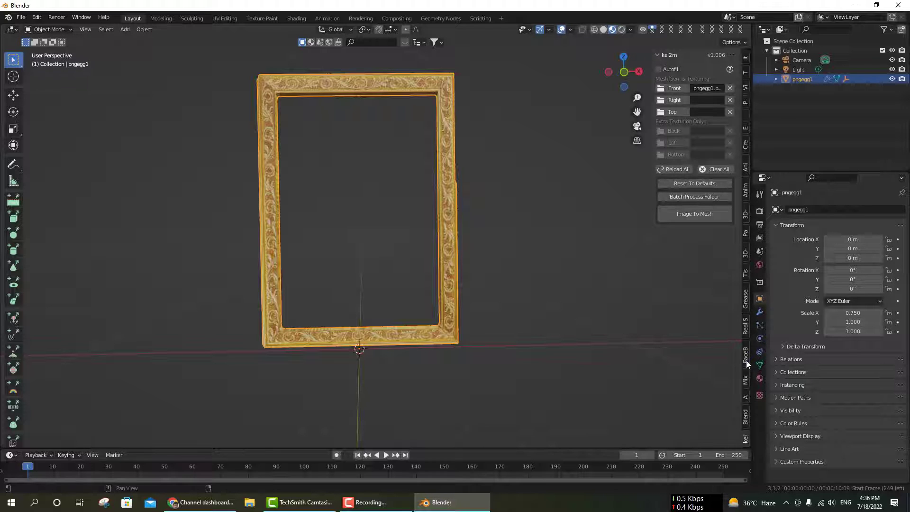
Step: Open the BlenderKit sidebar, set the asset type to Scenes and show the asset bar
left_click(745, 418)
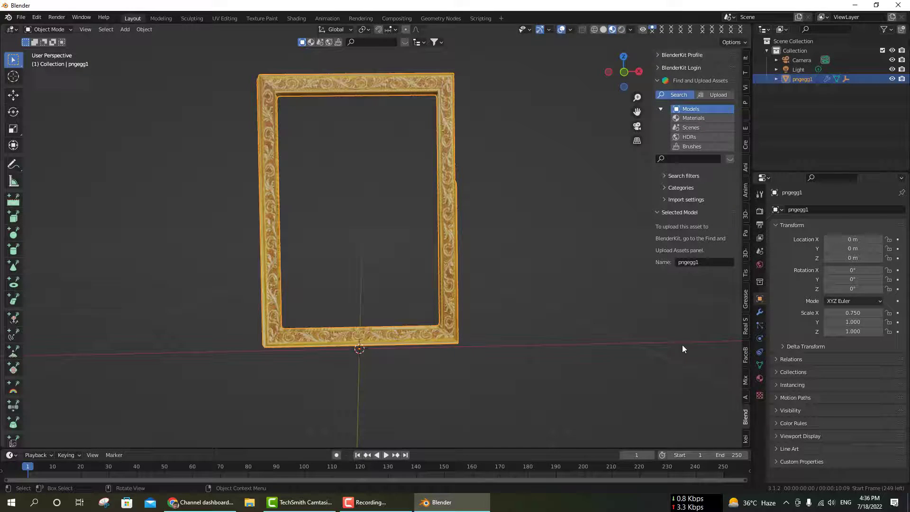
left_click(695, 128)
left_click(415, 41)
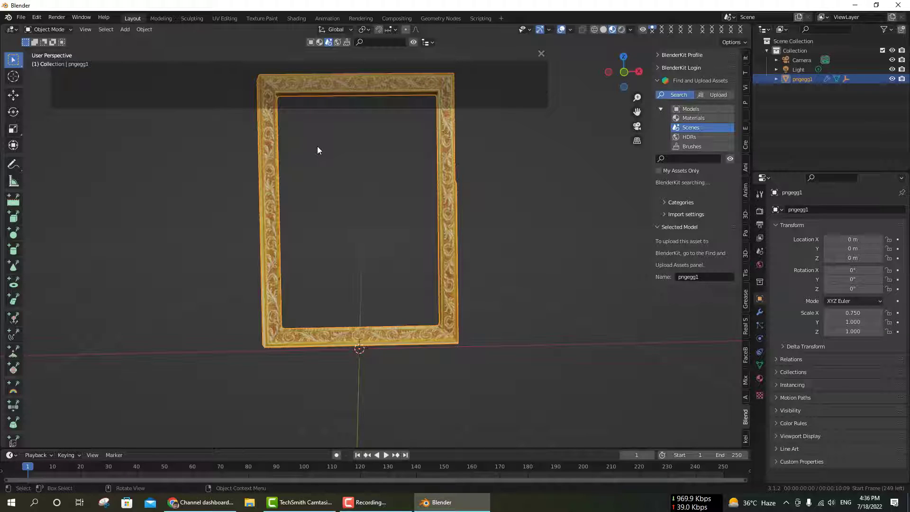
left_click(659, 68)
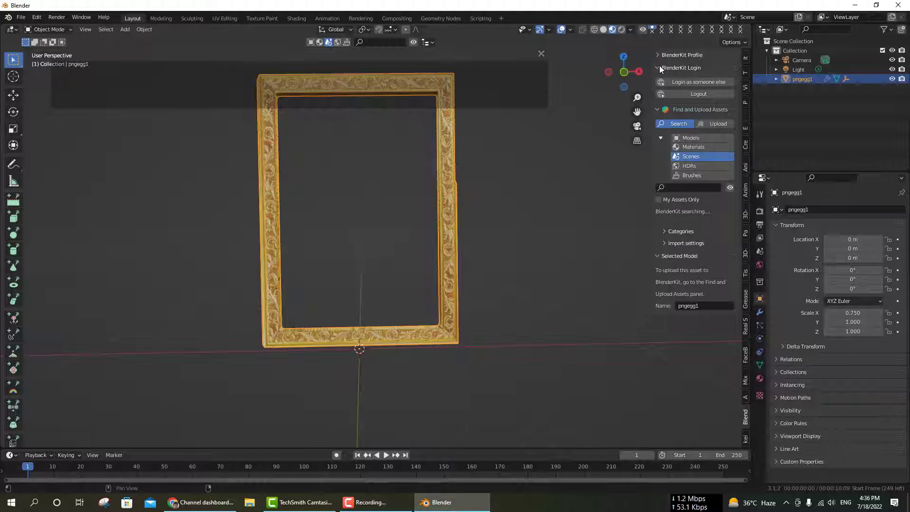
left_click(659, 67)
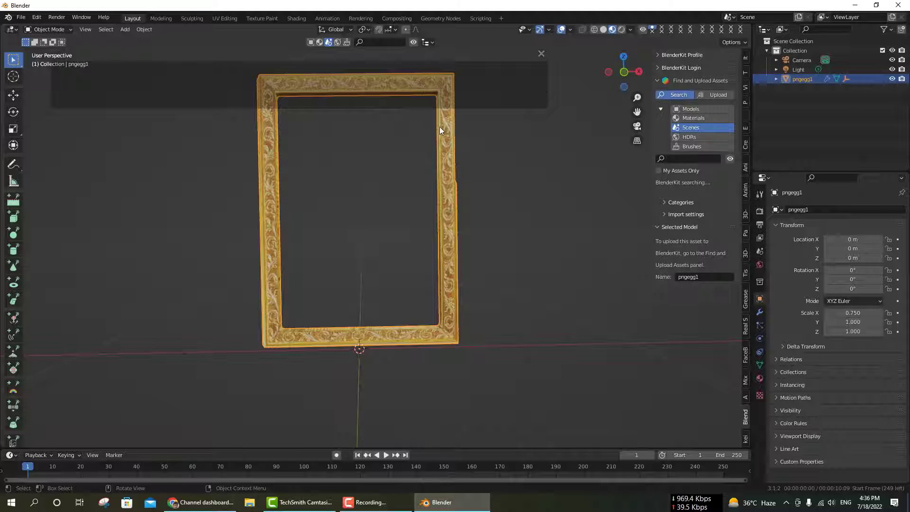
Step: Preview the 108 scene results' thumbnails, including Aircraft Hangar and Warehouse
left_click_drag(450, 159, 462, 192)
scroll(528, 161, "up", 2)
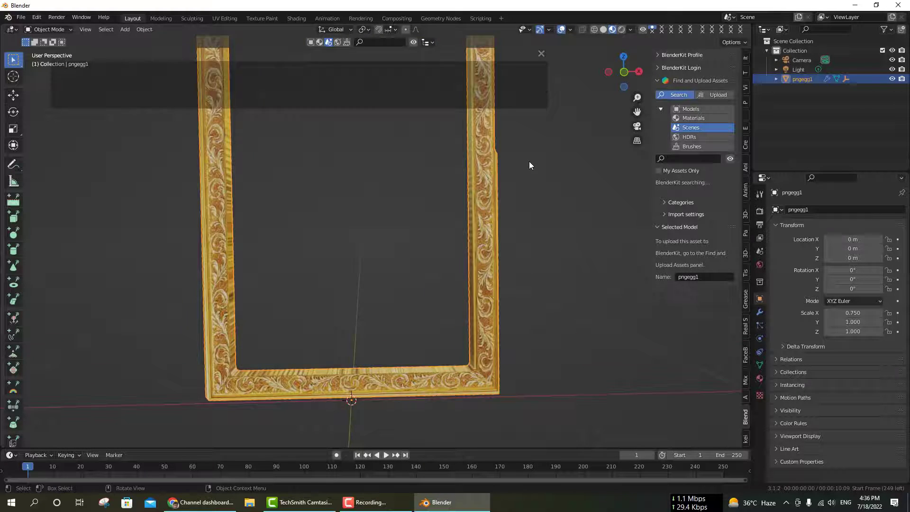
scroll(528, 161, "down", 4)
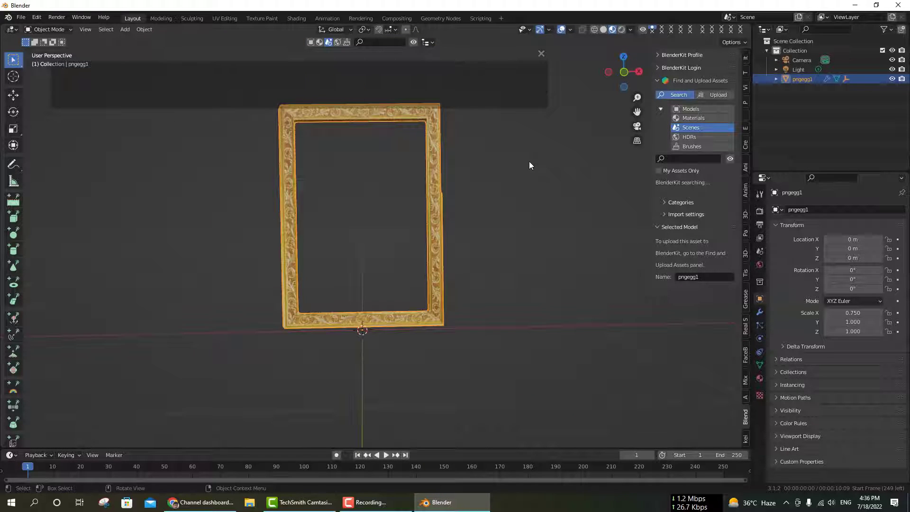
mouse_move(505, 98)
mouse_move(168, 97)
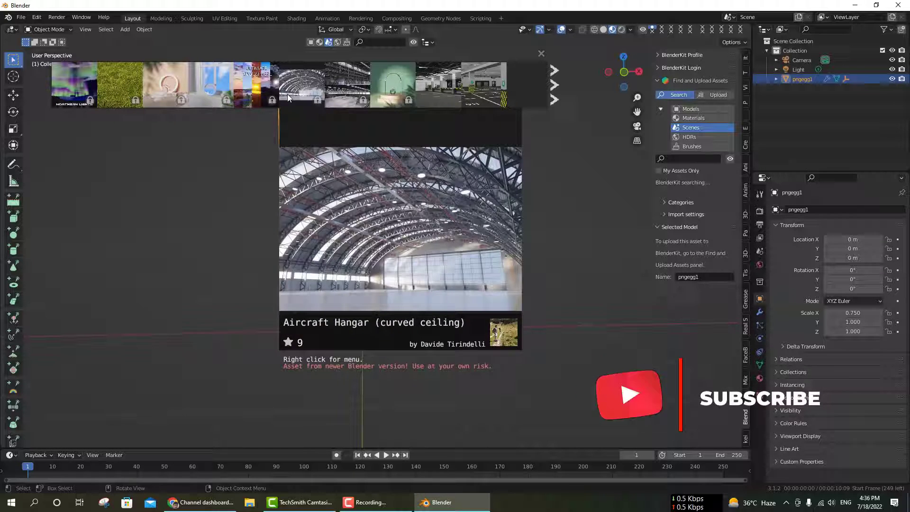
mouse_move(428, 98)
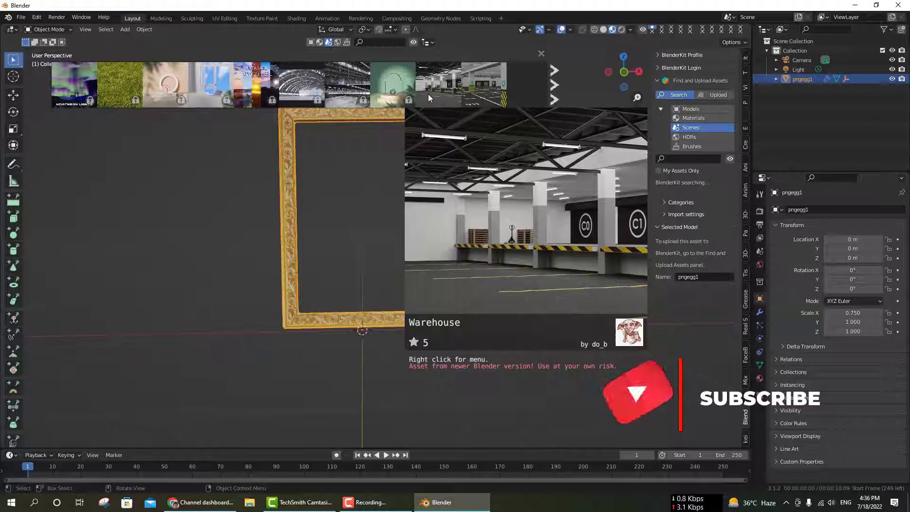
Step: Download the Warehouse scene and start a Render Image of the frame in the showroom
left_click(445, 91)
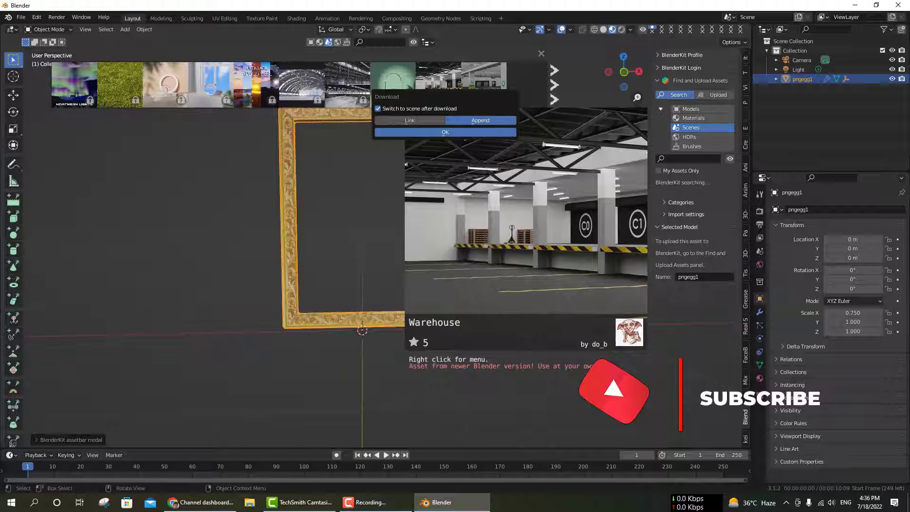
left_click(453, 133)
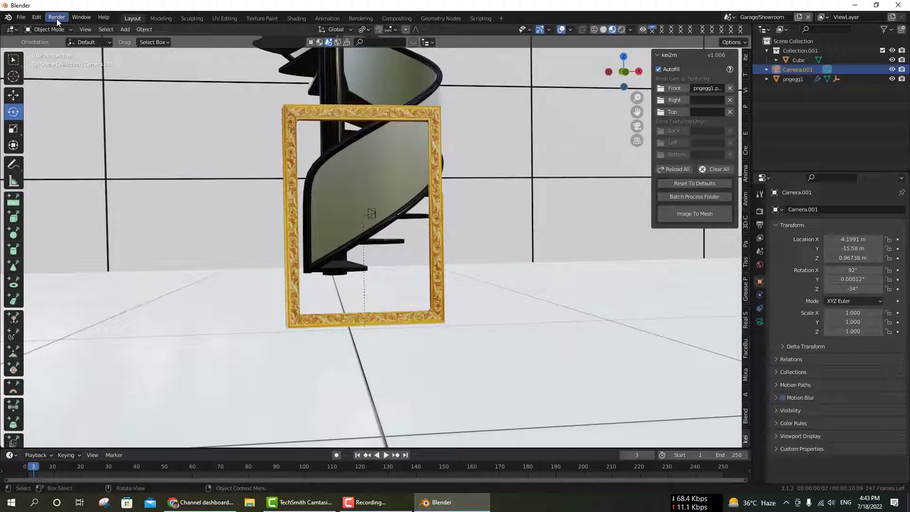
left_click(56, 18)
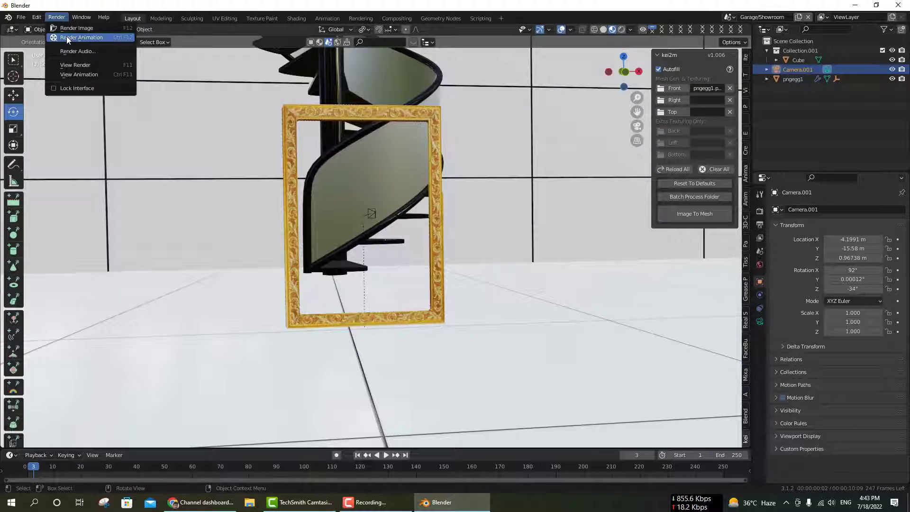
left_click(67, 29)
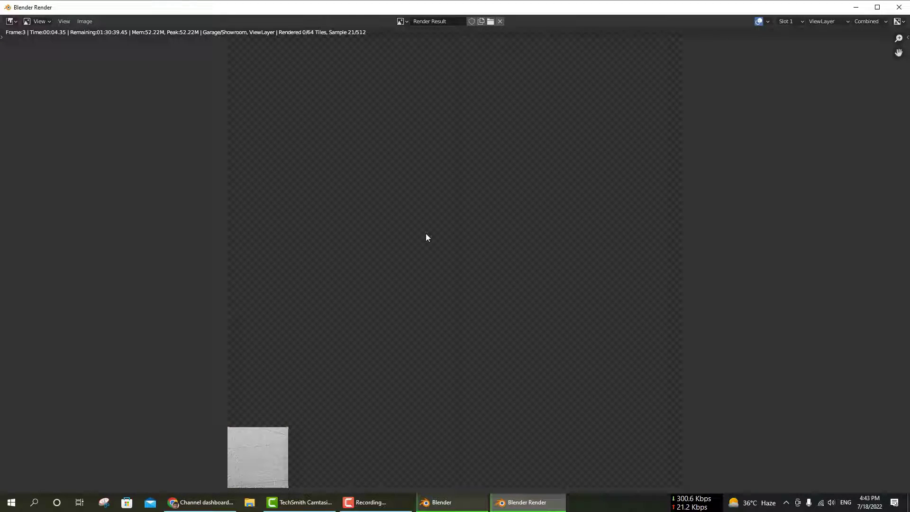
Step: Inspect the finished showroom render by moving and zooming its window, then close it
scroll(426, 233, "down", 1)
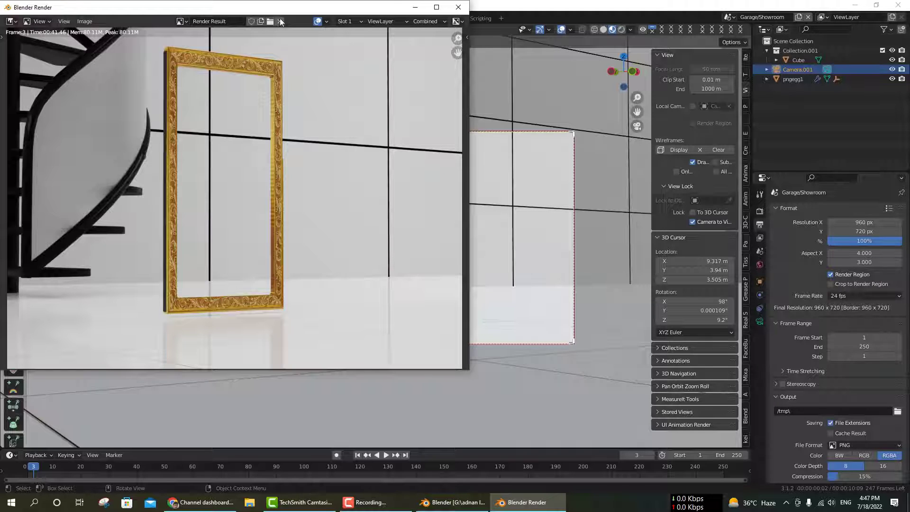
left_click_drag(304, 21, 580, 52)
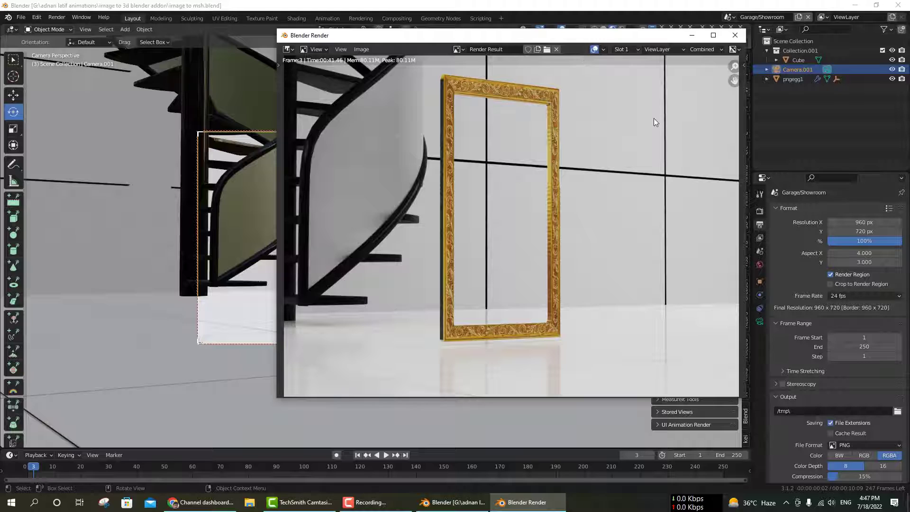
scroll(536, 166, "up", 4)
scroll(538, 170, "down", 3)
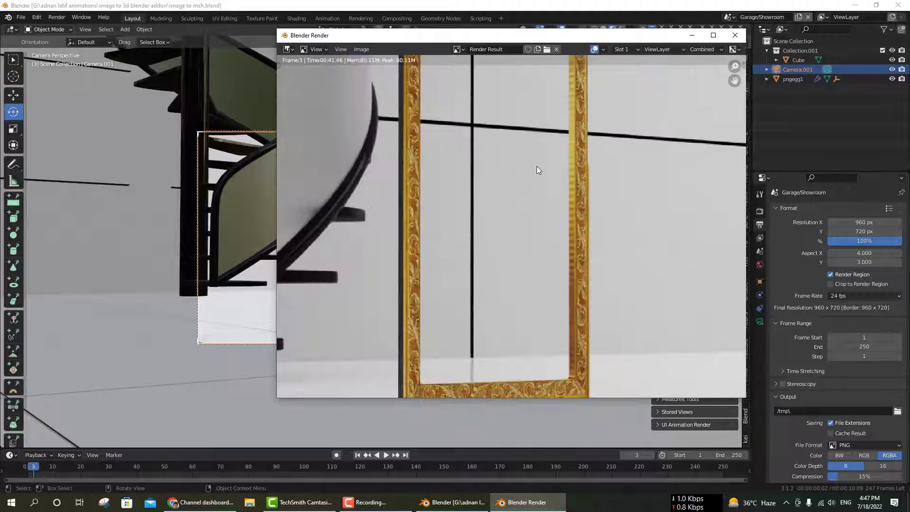
scroll(538, 170, "down", 2)
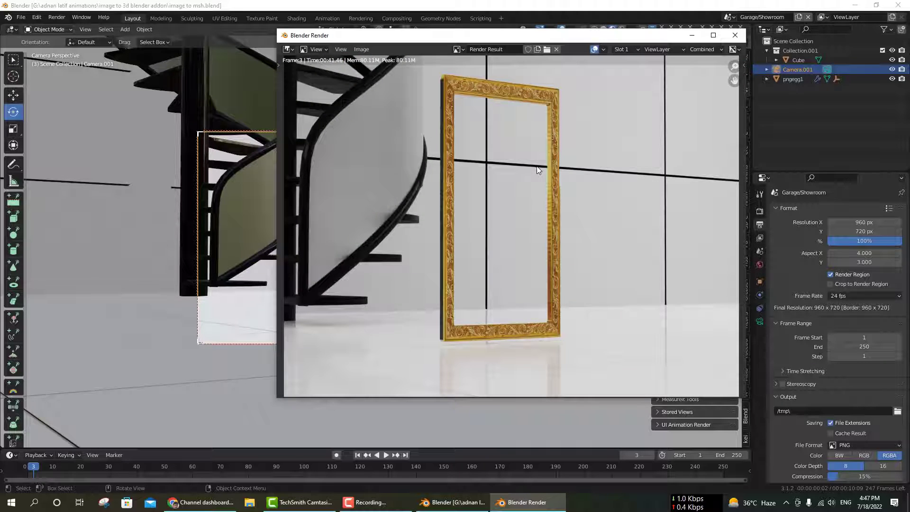
left_click(736, 36)
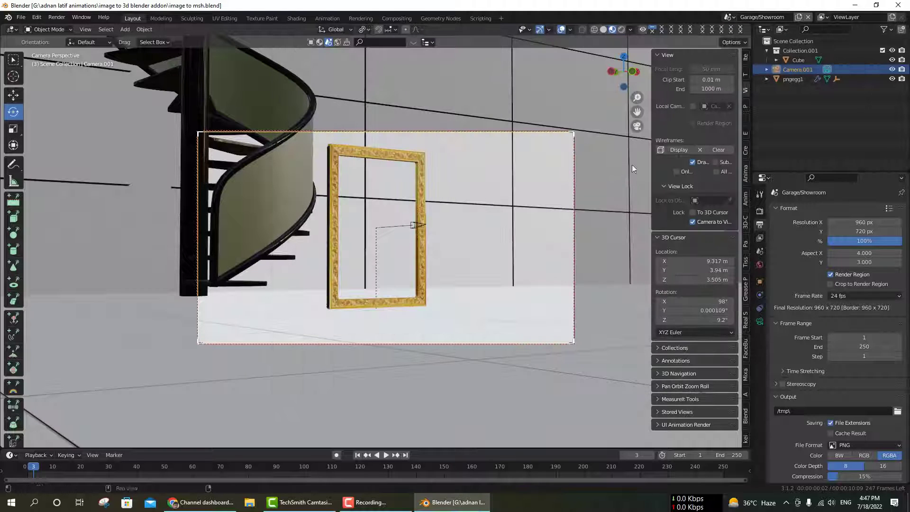